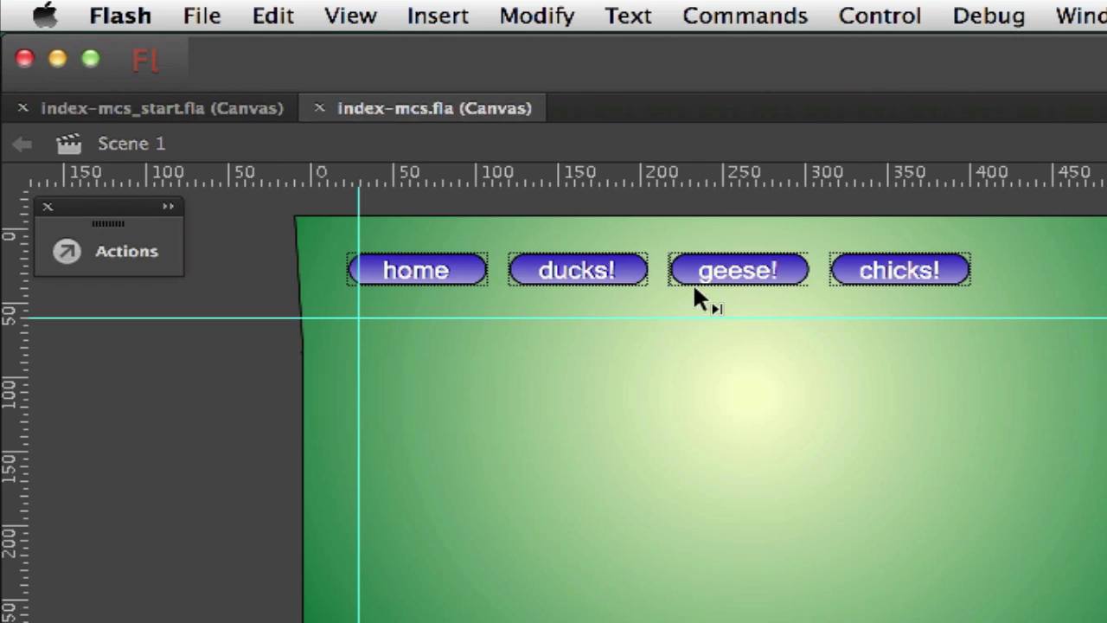
# Bring up the New Document settings with Cmd+N and cancel, keeping index-mcs.fla open.
pyautogui.press('super+n')
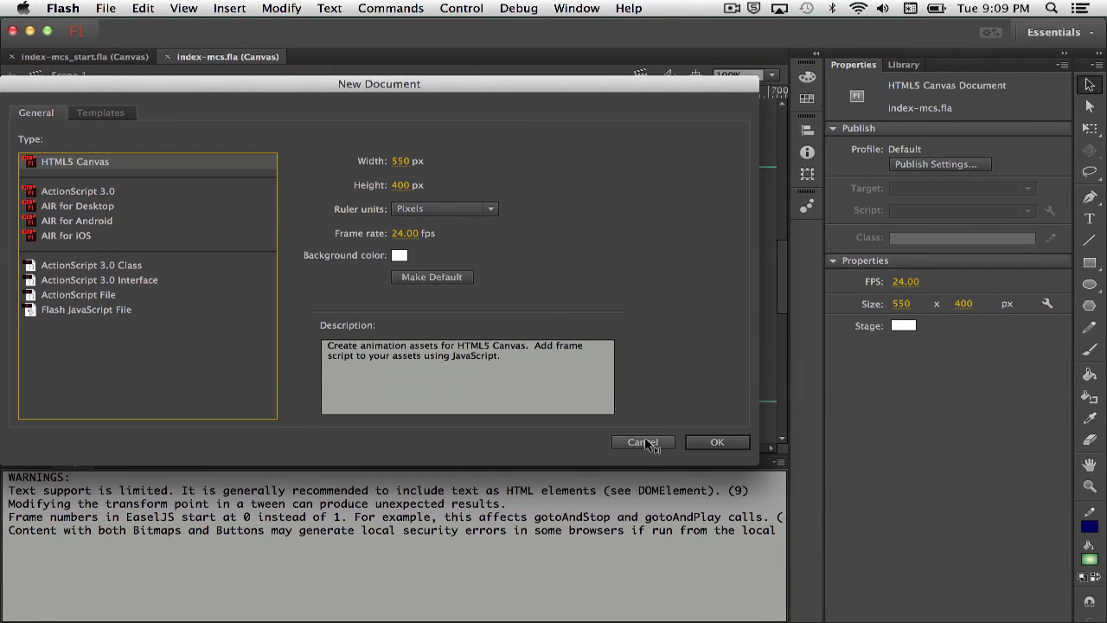
pyautogui.click(642, 442)
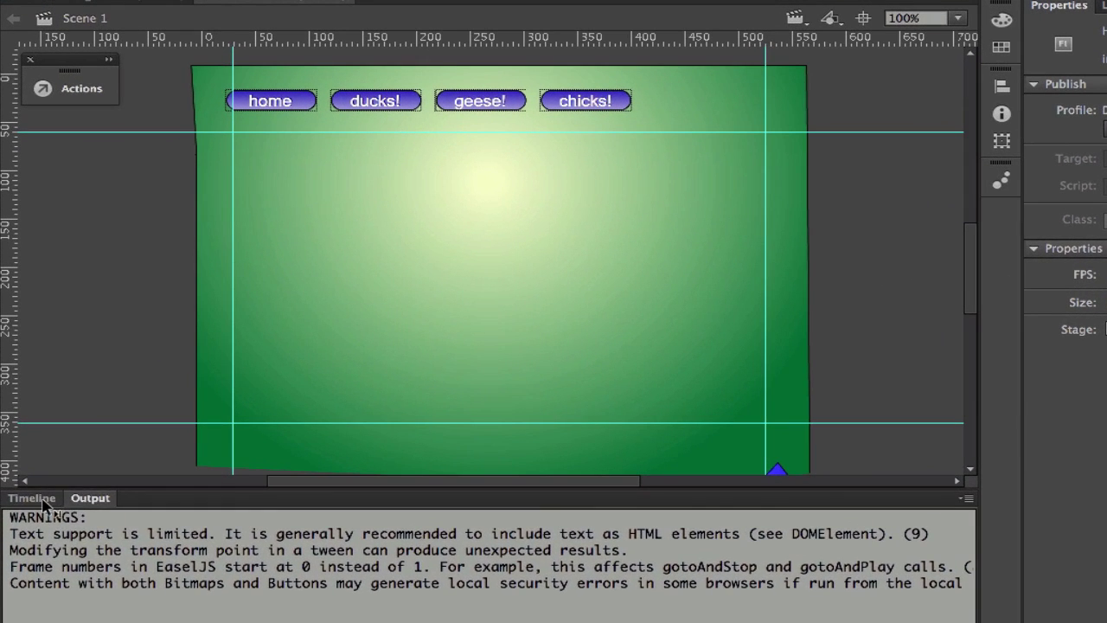
# Show the layer timeline in place of the output log and advance to frame 2.
pyautogui.click(26, 461)
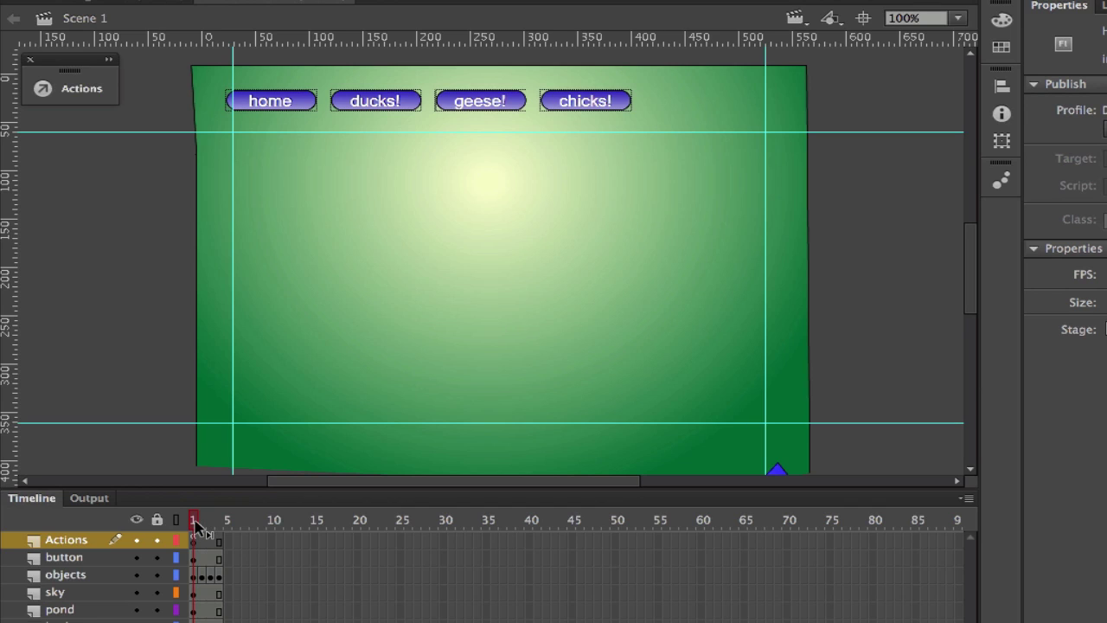
pyautogui.moveTo(195, 528)
pyautogui.mouseDown()
pyautogui.moveTo(220, 528)
pyautogui.moveTo(193, 526)
pyautogui.mouseUp()
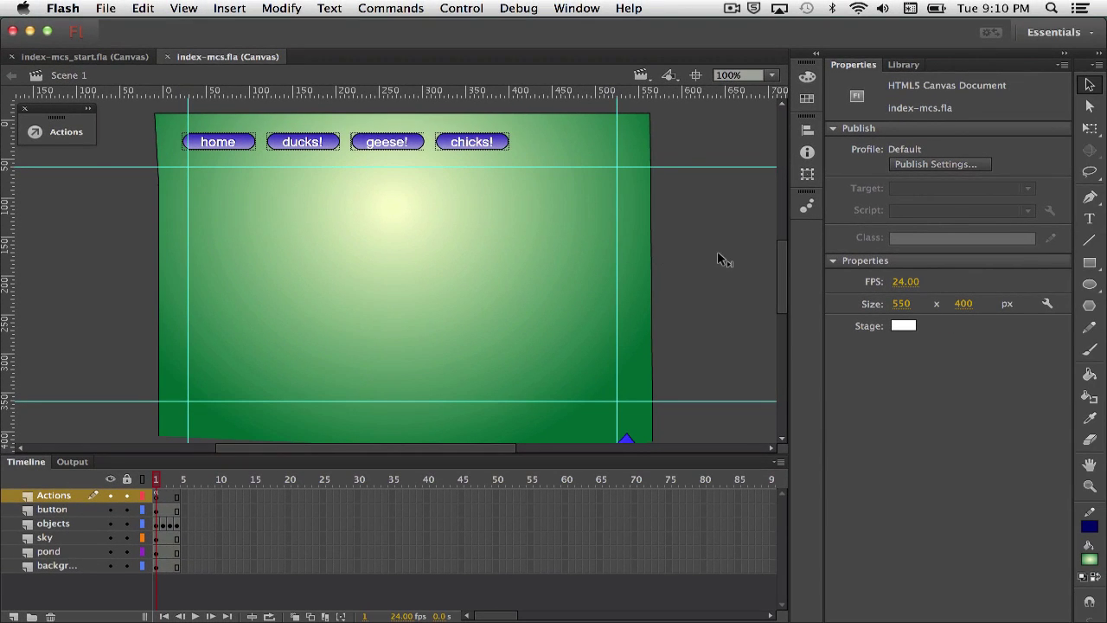
pyautogui.scroll(5, 705, 262)
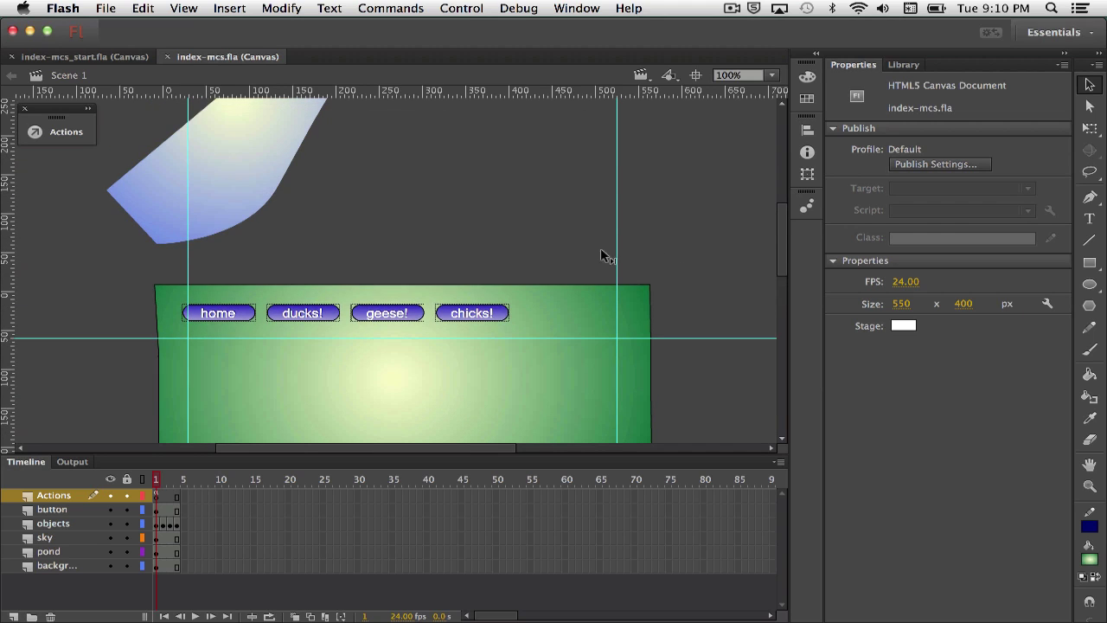
# Open sky_mc, preview its 10-frame sky tween, then return to Scene 1.
pyautogui.click(218, 186)
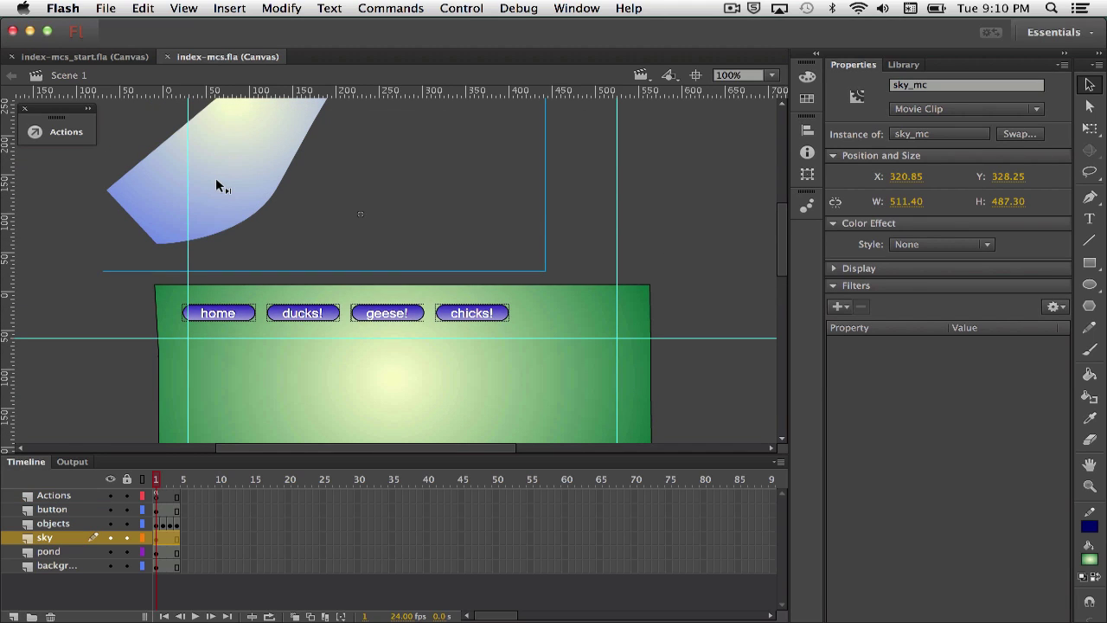
pyautogui.doubleClick(162, 200)
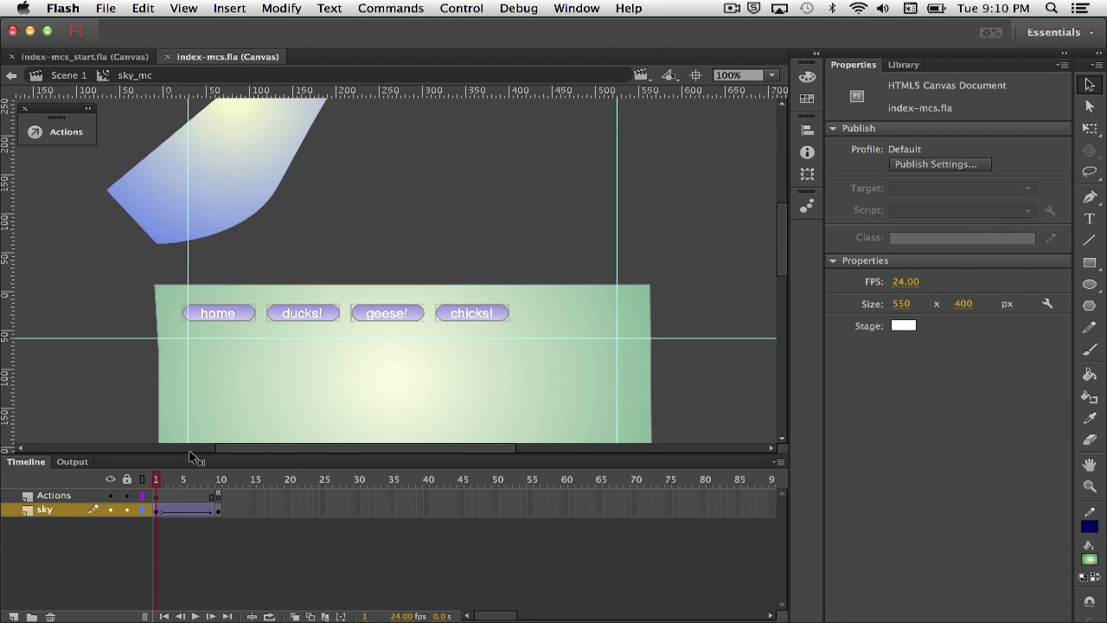
pyautogui.moveTo(159, 483)
pyautogui.mouseDown()
pyautogui.moveTo(223, 489)
pyautogui.moveTo(156, 486)
pyautogui.mouseUp()
pyautogui.click(68, 76)
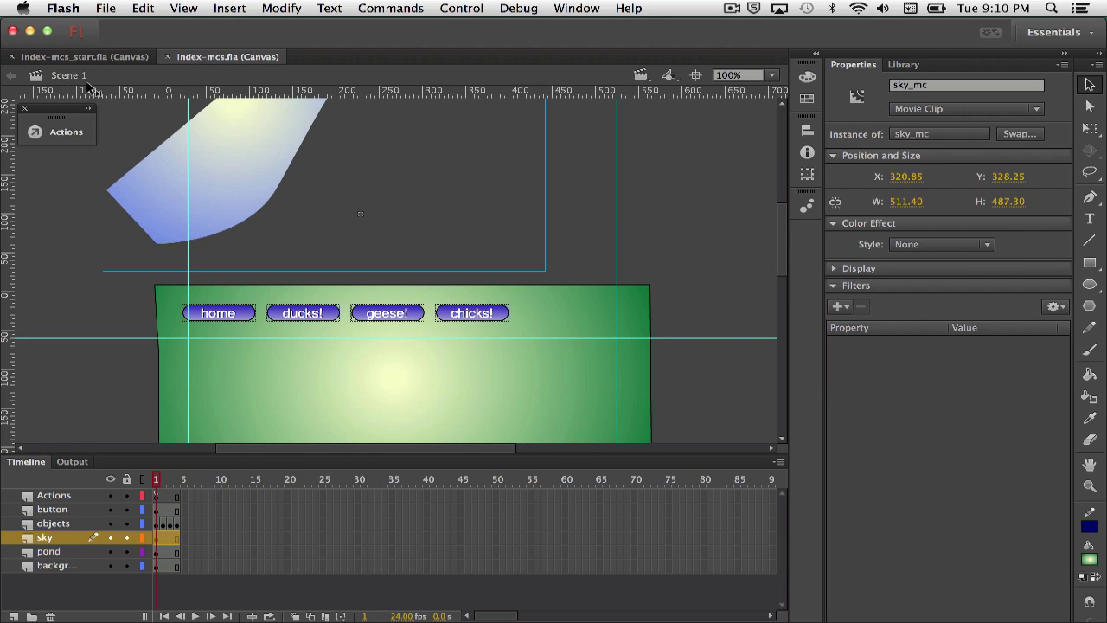
pyautogui.scroll(-8, 401, 179)
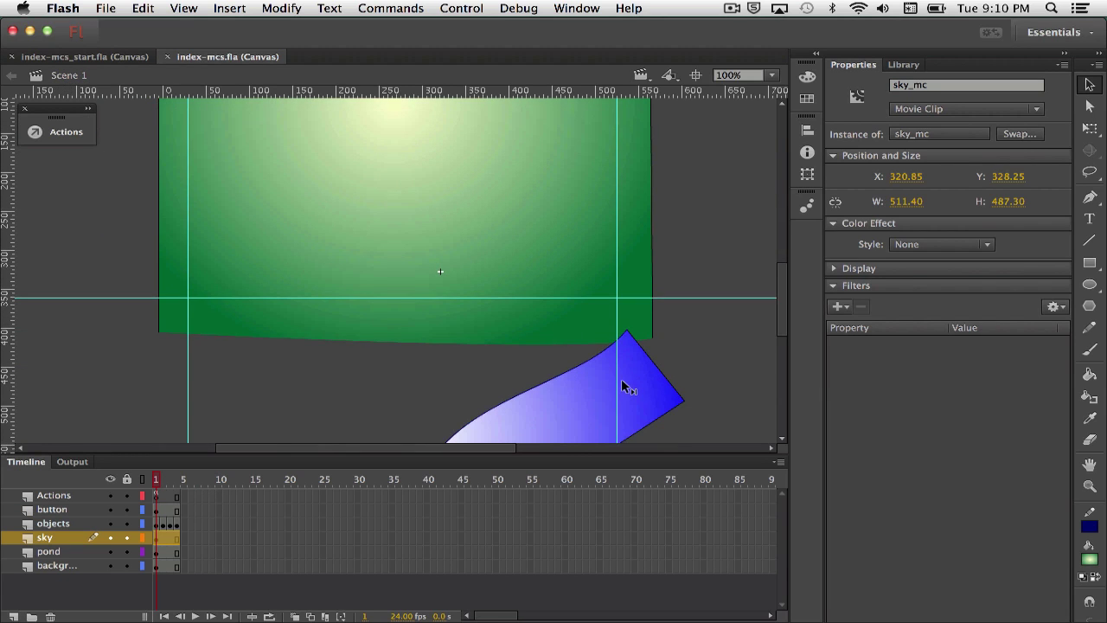
pyautogui.doubleClick(587, 389)
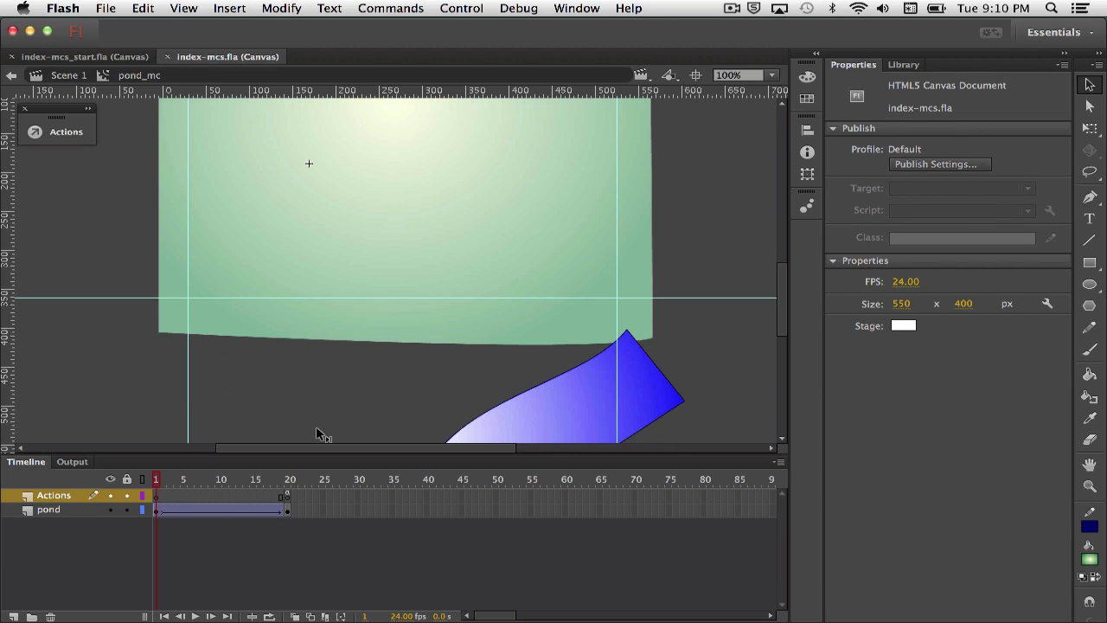
pyautogui.moveTo(158, 483); pyautogui.dragTo(299, 482)
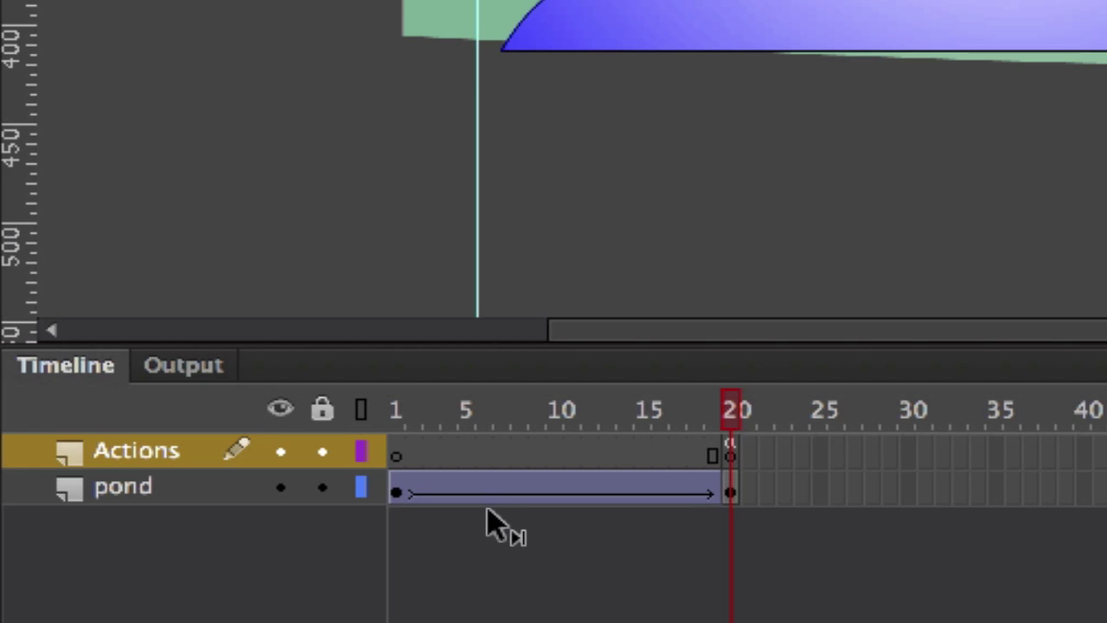
pyautogui.click(568, 495)
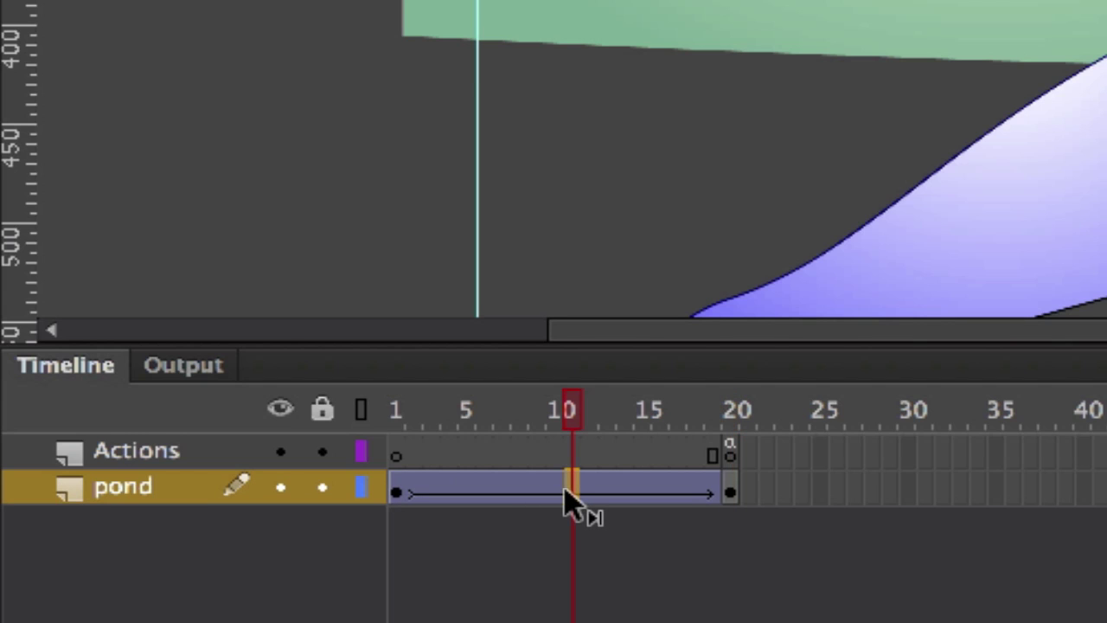
pyautogui.rightClick(567, 497)
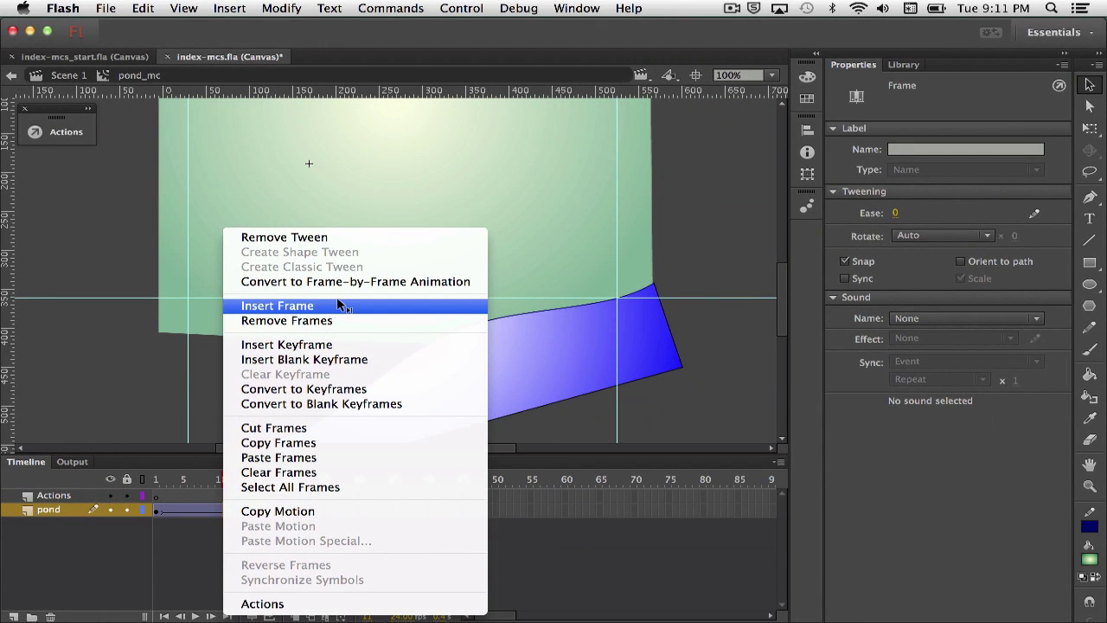
pyautogui.click(699, 289)
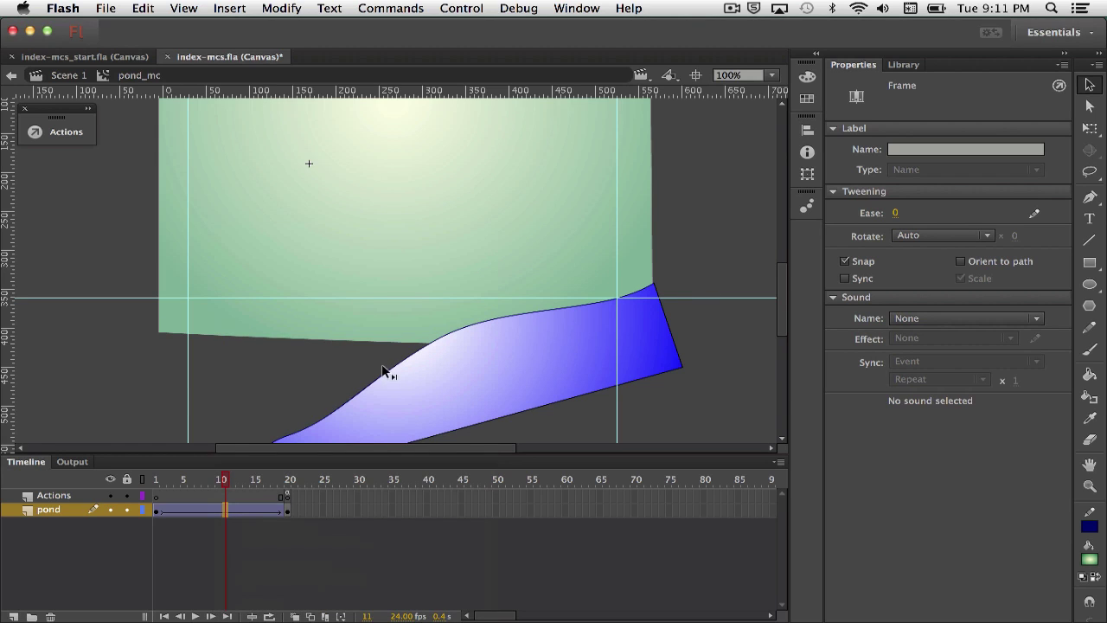
pyautogui.click(78, 80)
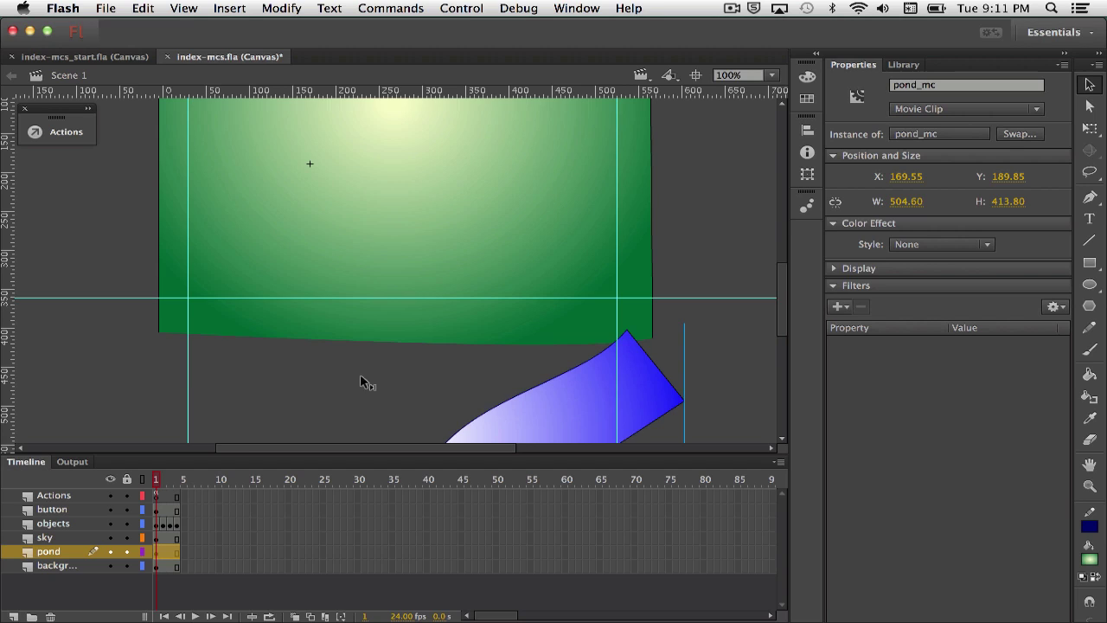
# Publish index-mcs as HTML5 with Cmd+Enter and open the preview in Safari.
pyautogui.scroll(-8, 444, 320)
pyautogui.scroll(-4, 444, 327)
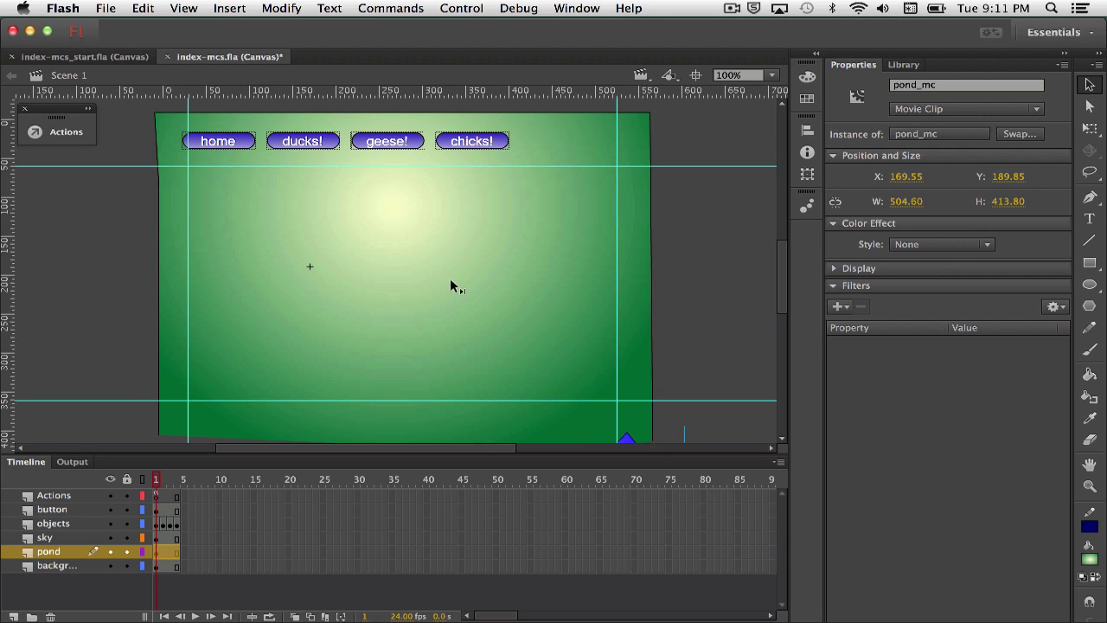
pyautogui.press('super+Return')
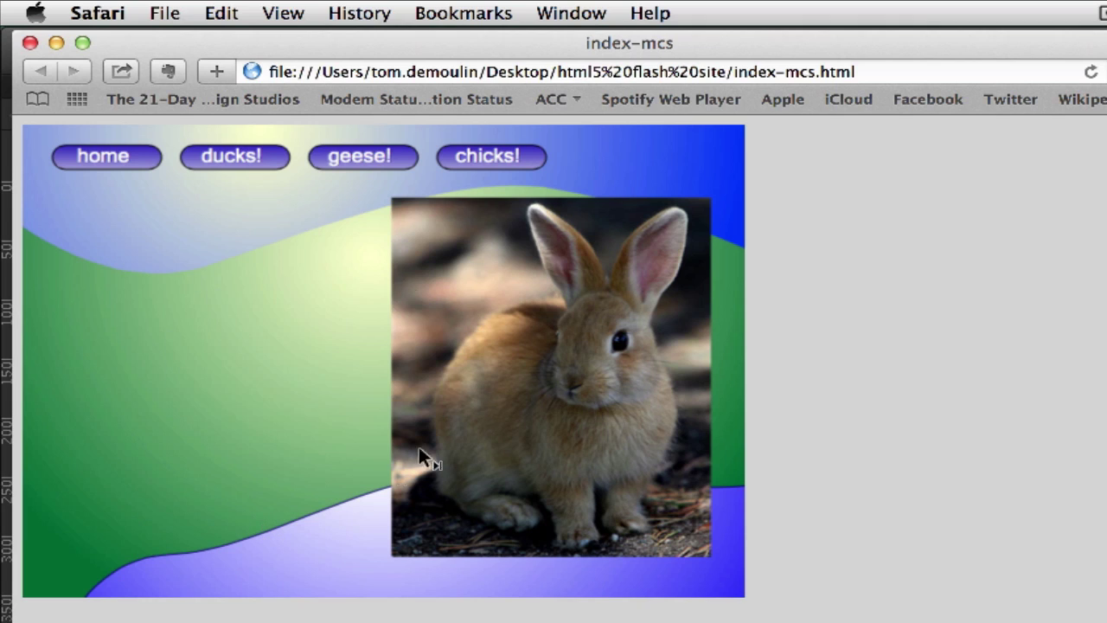
# Try the ducks!, geese! and chicks! buttons, replay chicks, then go home to the rabbit.
pyautogui.moveTo(476, 432)
pyautogui.click(262, 149)
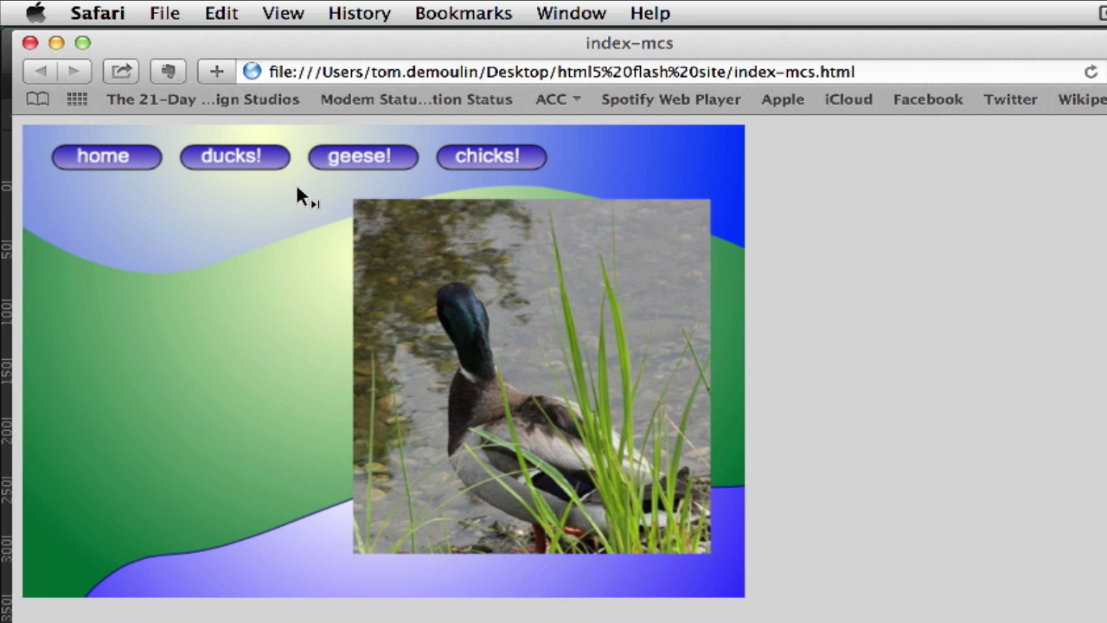
pyautogui.click(374, 156)
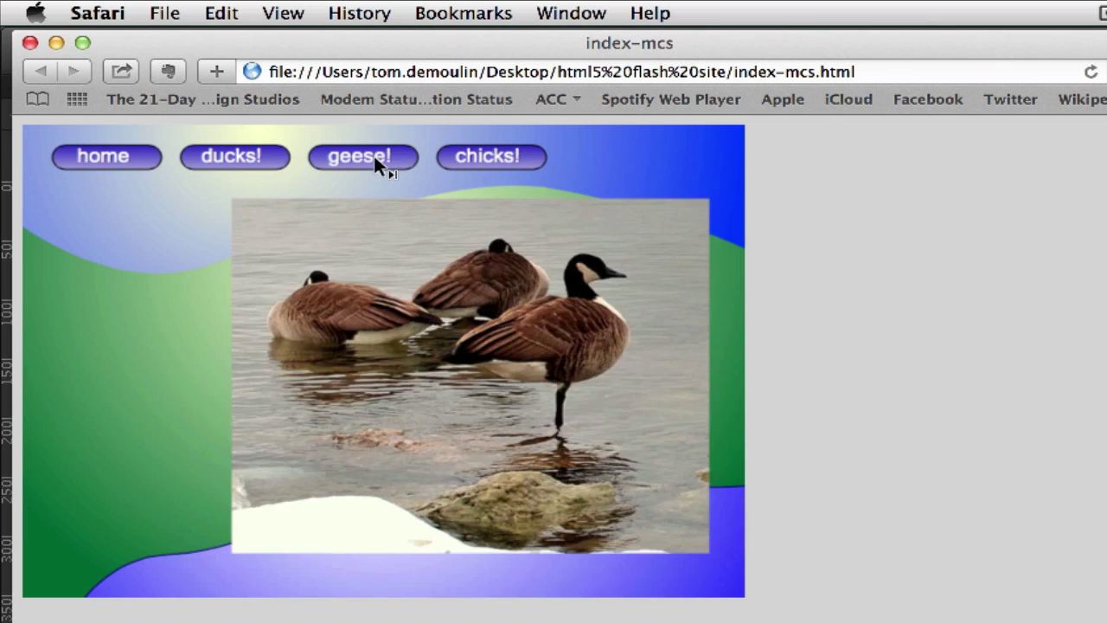
pyautogui.click(474, 164)
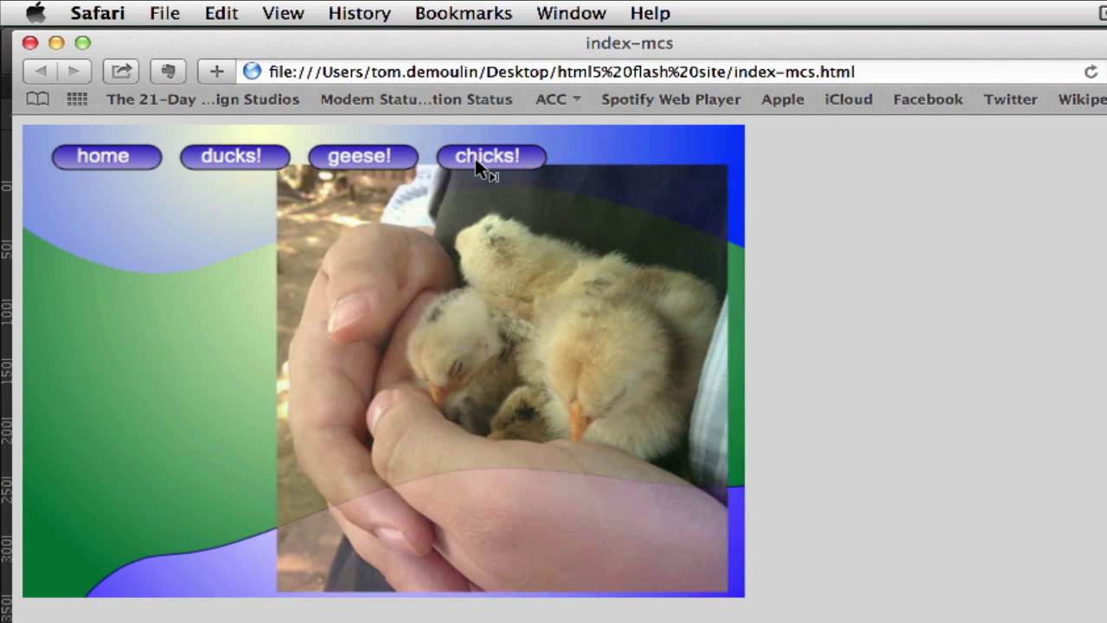
pyautogui.click(486, 155)
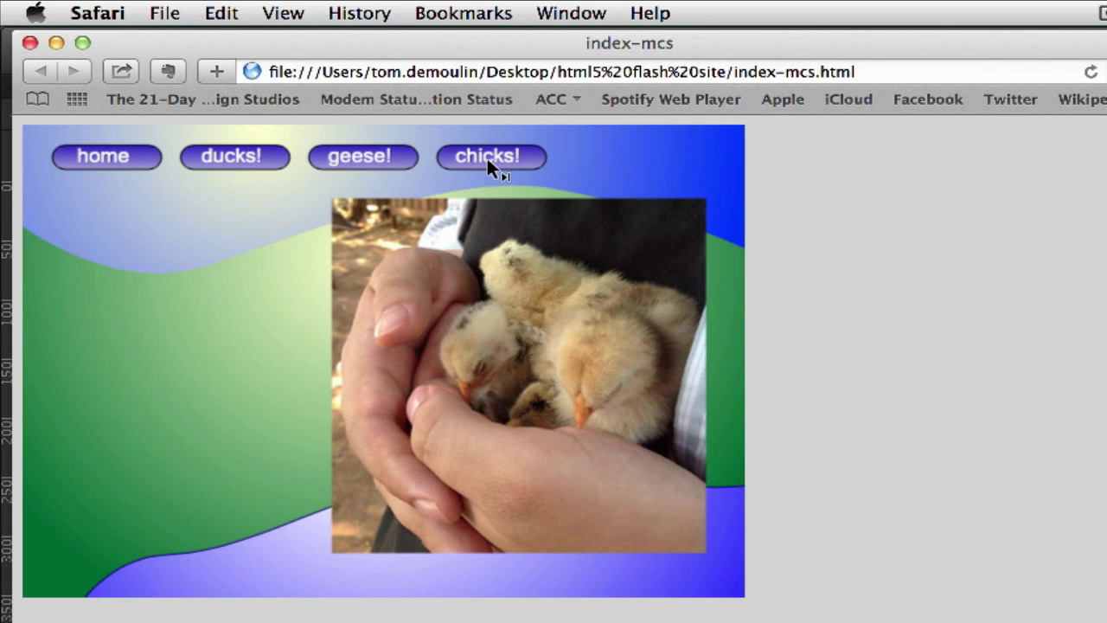
pyautogui.click(101, 158)
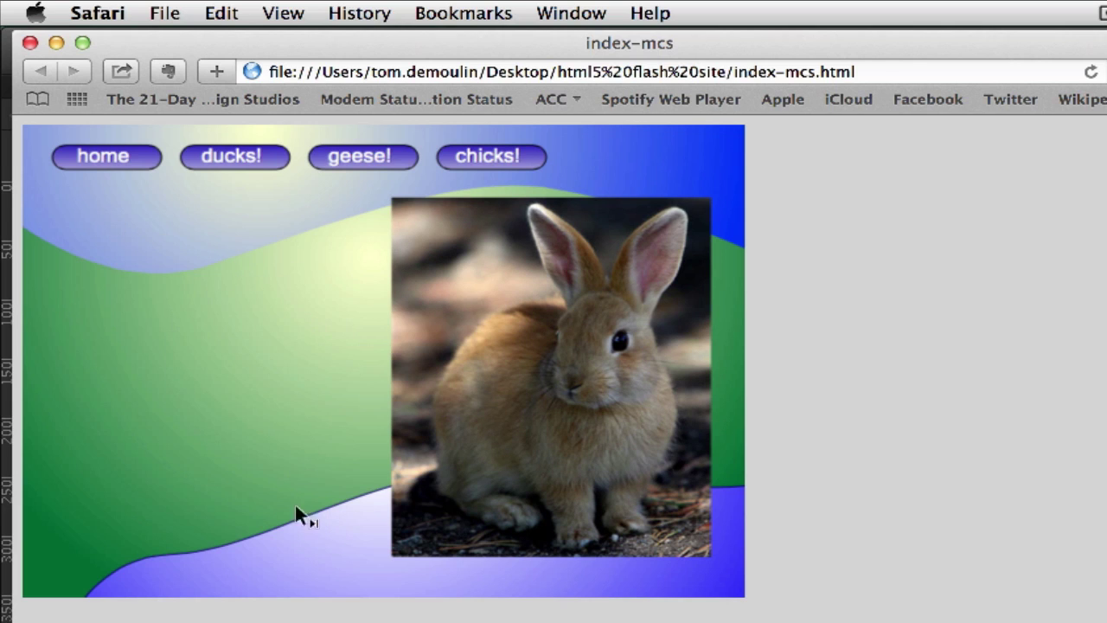
# Trigger the rabbit photo's 'Bet you didn't see that coming!' rollover speech bubble.
pyautogui.moveTo(631, 468)
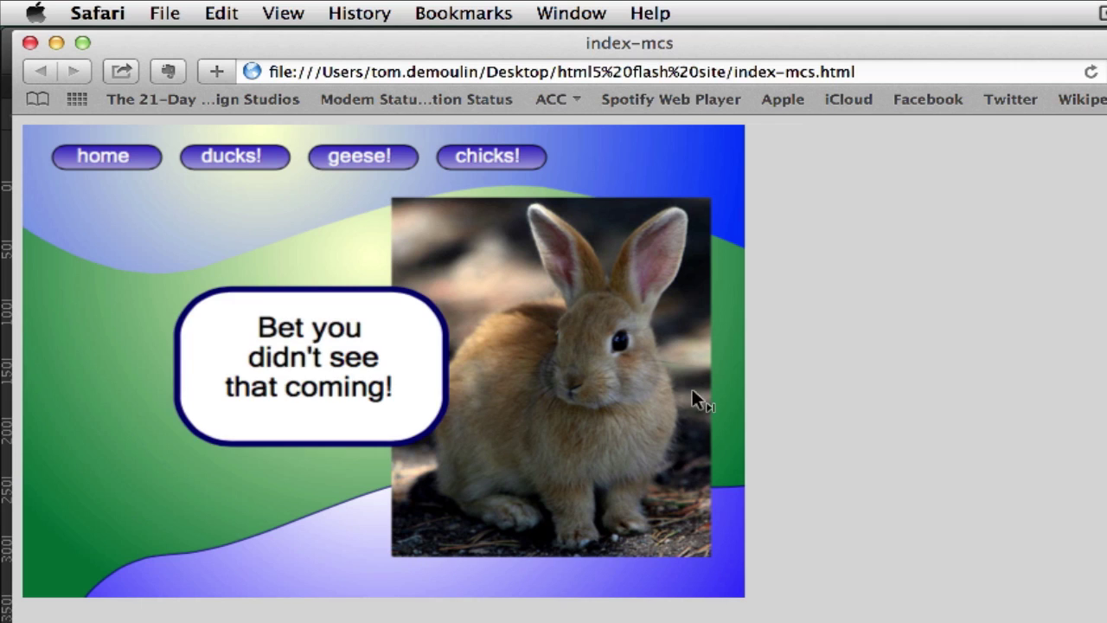
pyautogui.moveTo(455, 246)
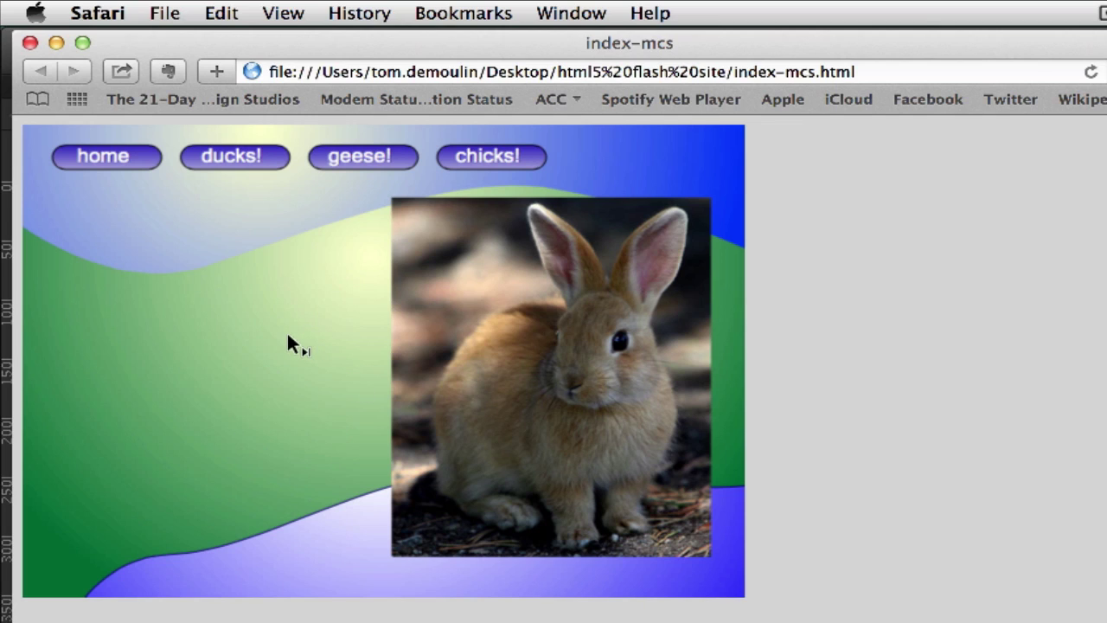
pyautogui.moveTo(444, 325)
# Cycle through ducks!, geese!, chicks!, home and ducks! again, then close the Safari preview.
pyautogui.click(246, 159)
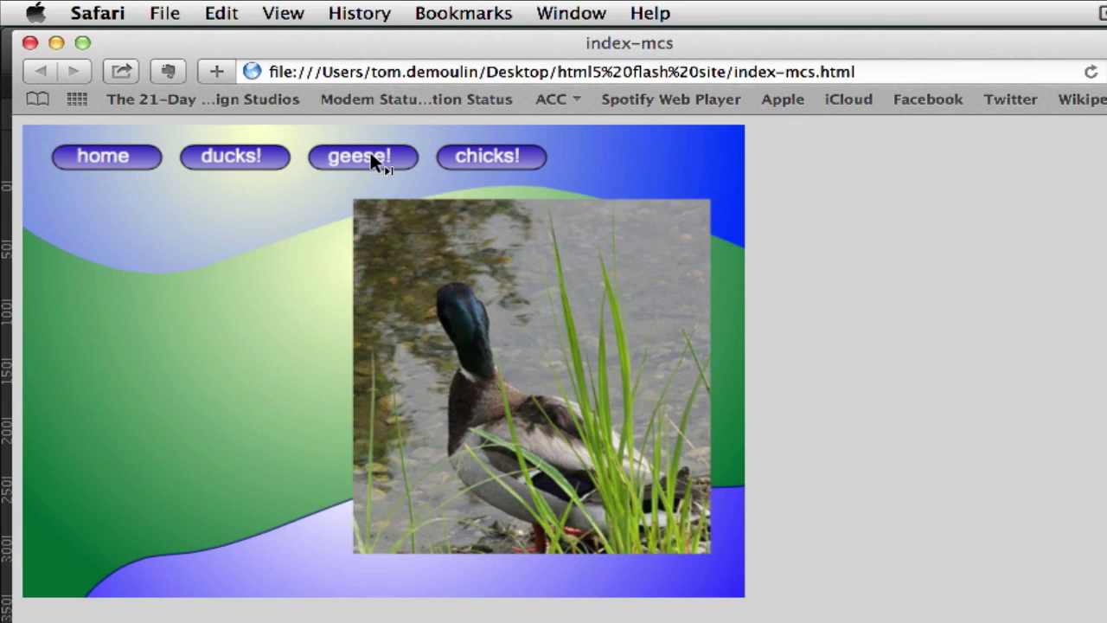
pyautogui.click(371, 155)
pyautogui.click(486, 157)
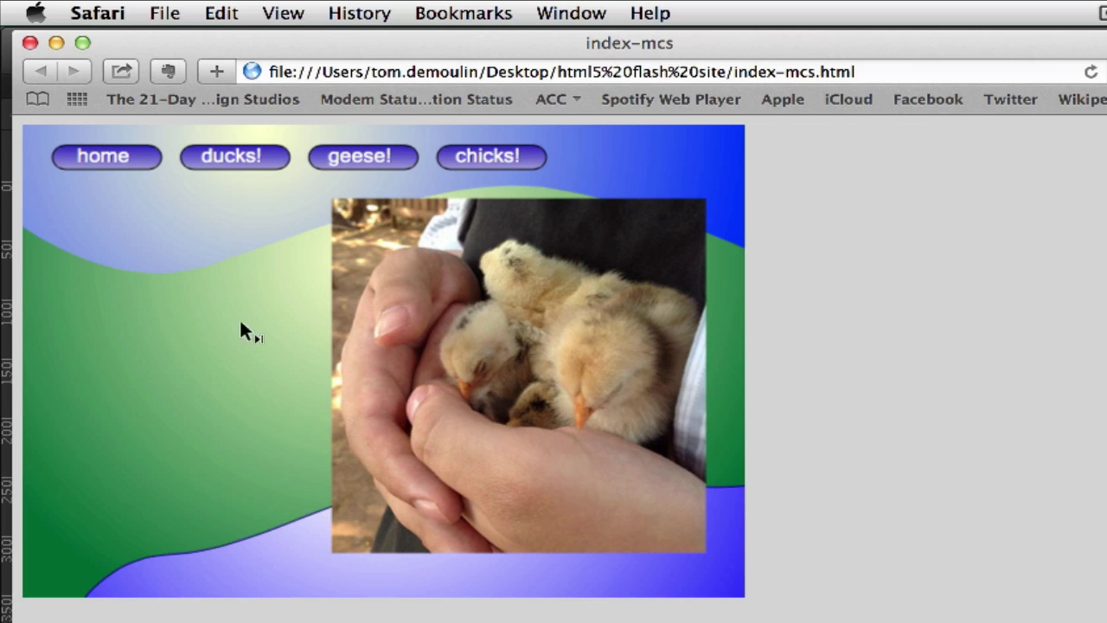
pyautogui.click(120, 162)
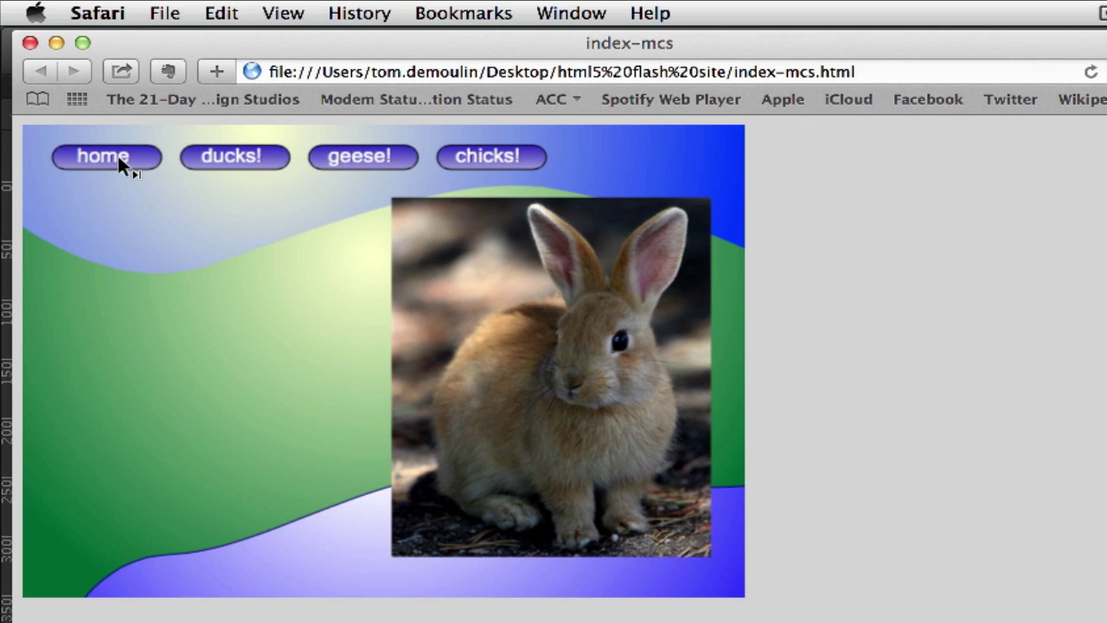
pyautogui.click(231, 162)
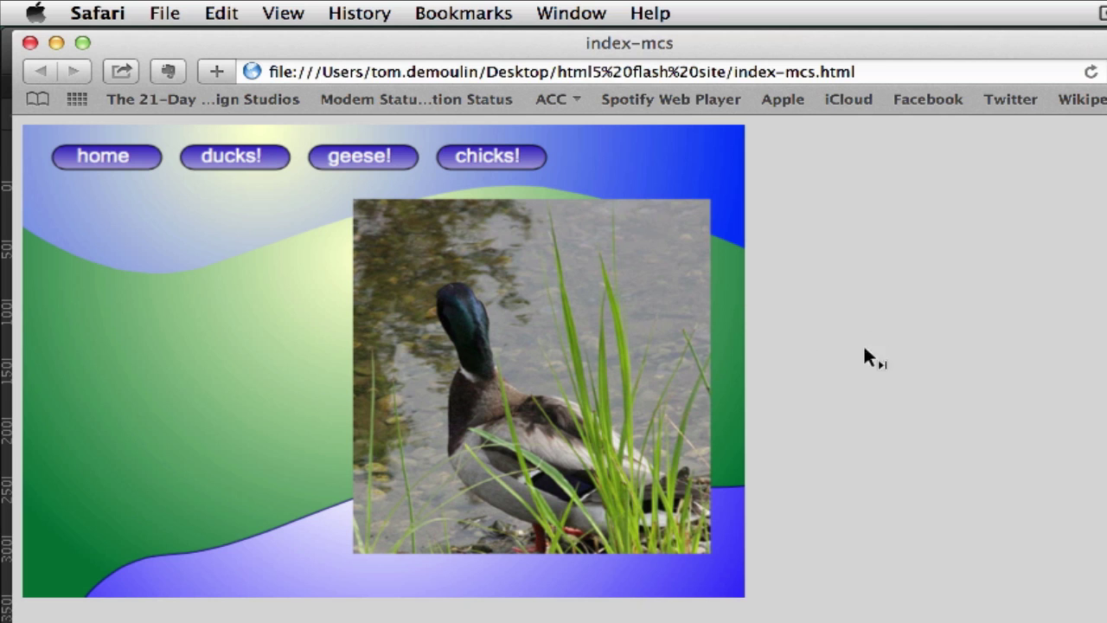
pyautogui.click(29, 43)
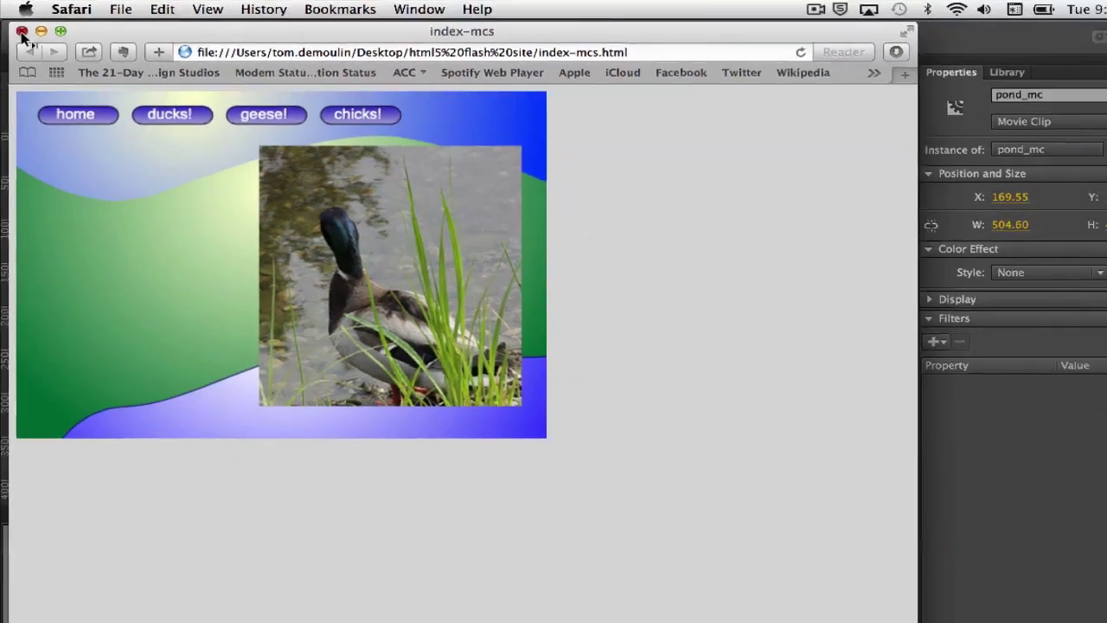
# Close the remaining Safari window and deselect pond_mc to show the 550 × 400 Canvas settings.
pyautogui.click(20, 27)
pyautogui.click(278, 37)
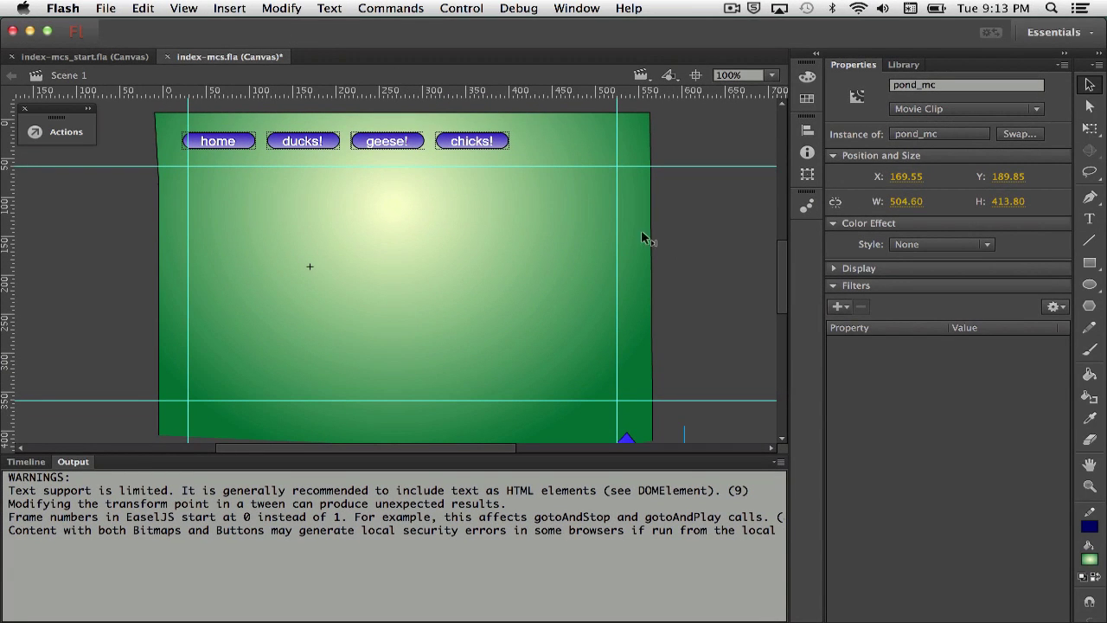
pyautogui.click(700, 255)
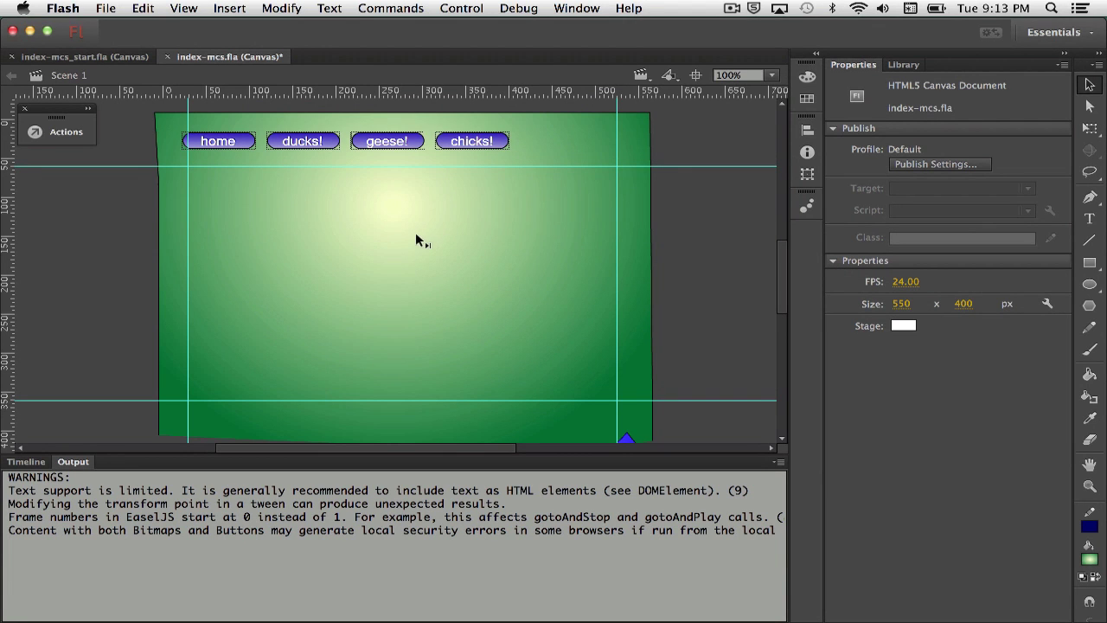
pyautogui.press('super+Tab')
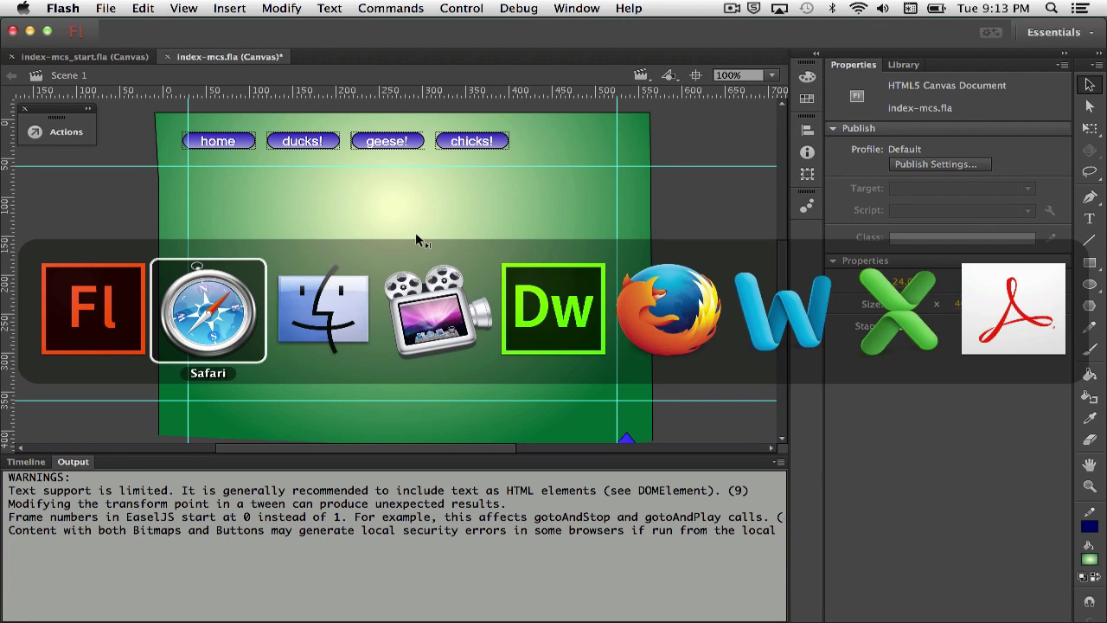
# In Finder, point out index-mcs.fla, .html and .js, and expand the images folder.
pyautogui.press('super+Tab')
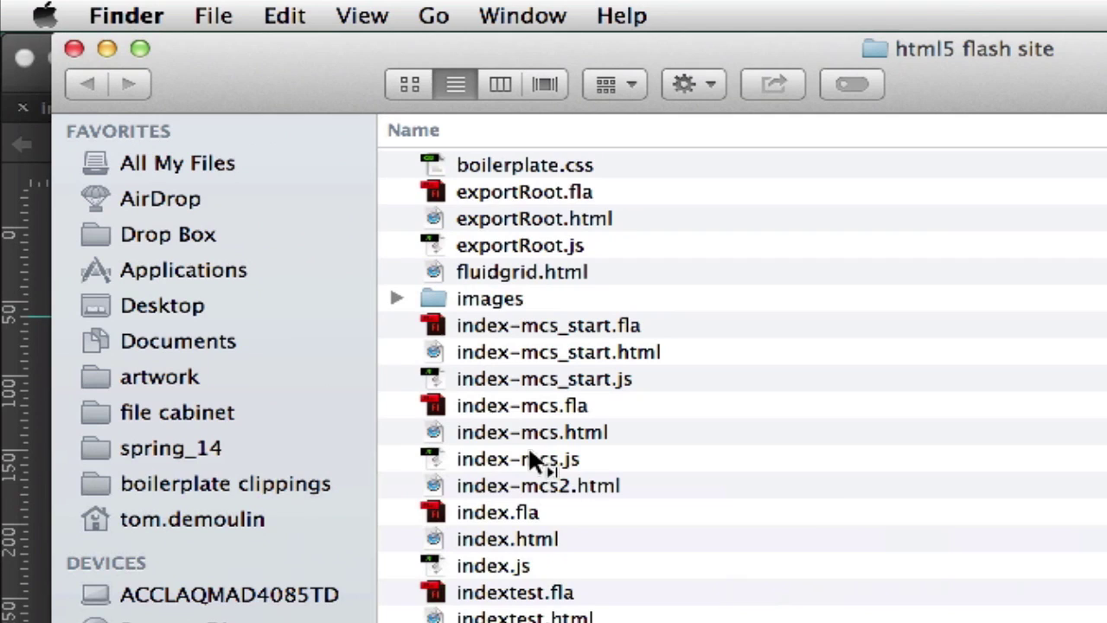
pyautogui.click(439, 415)
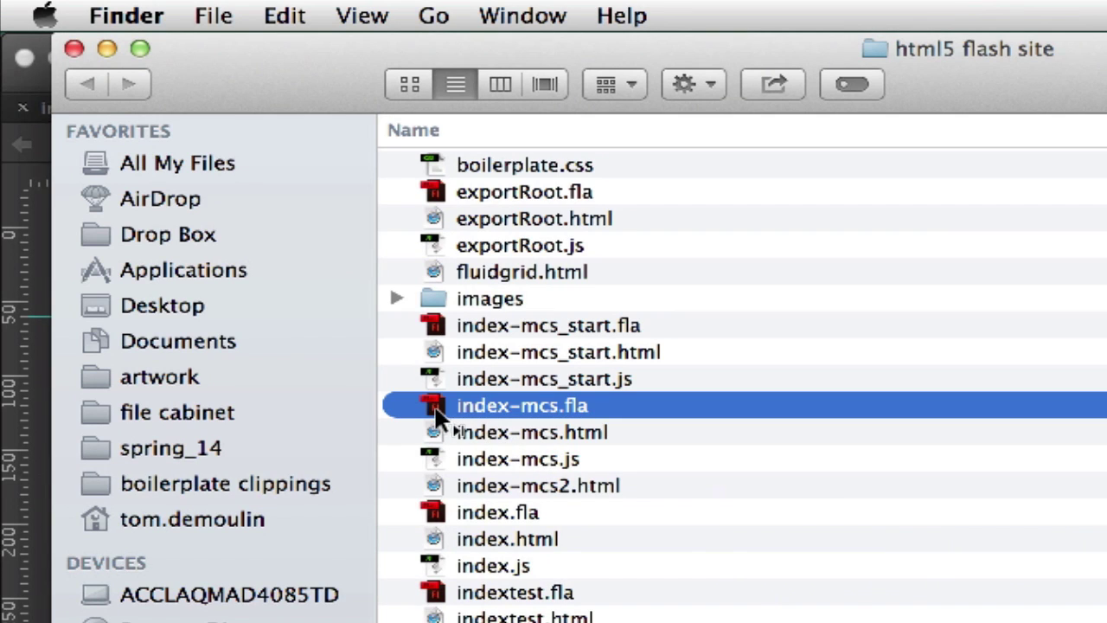
pyautogui.click(436, 441)
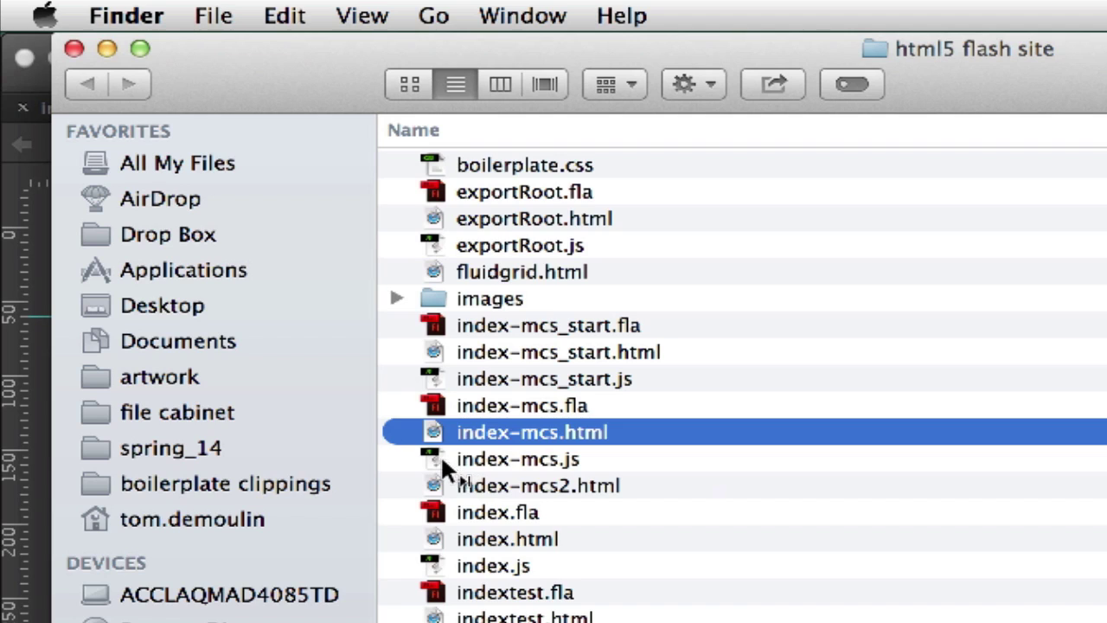
pyautogui.click(440, 463)
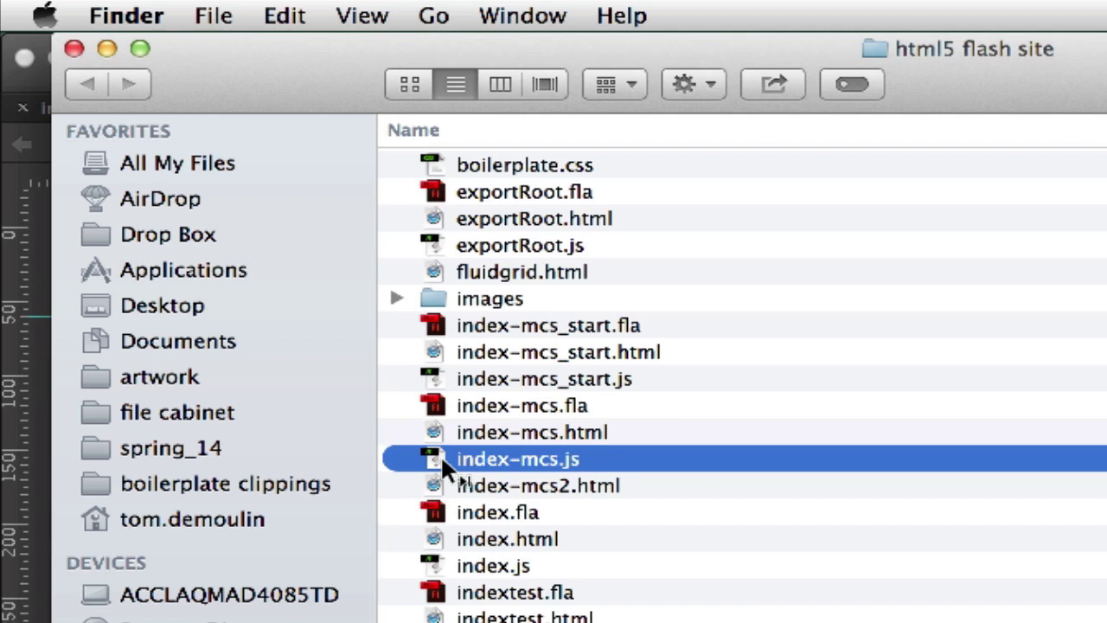
pyautogui.click(396, 299)
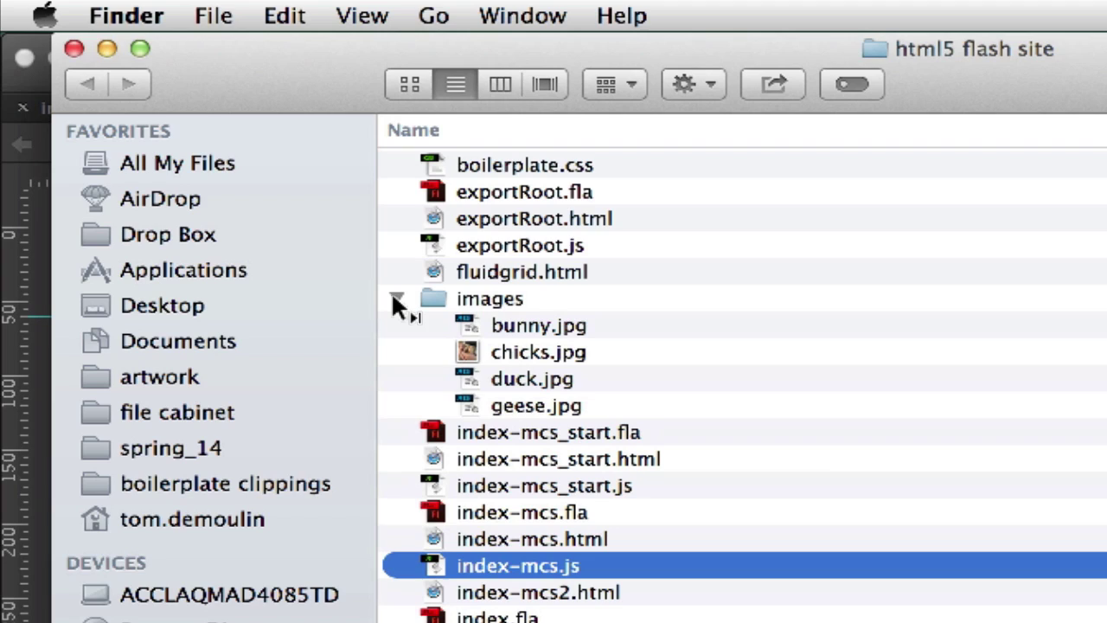
pyautogui.click(467, 324)
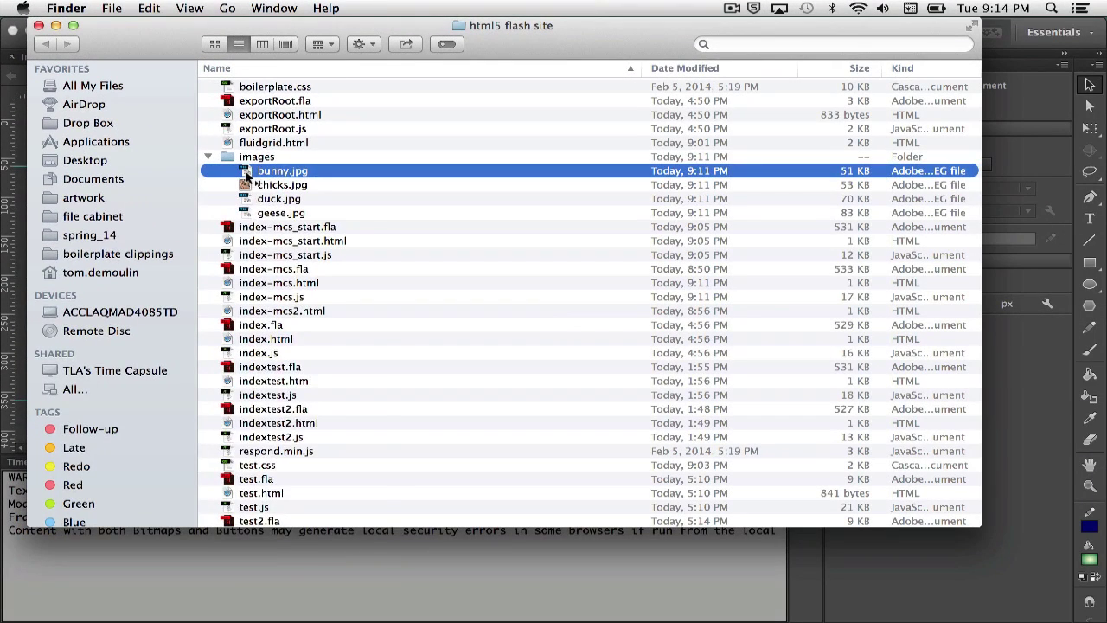
pyautogui.press('space')
pyautogui.press('Down')
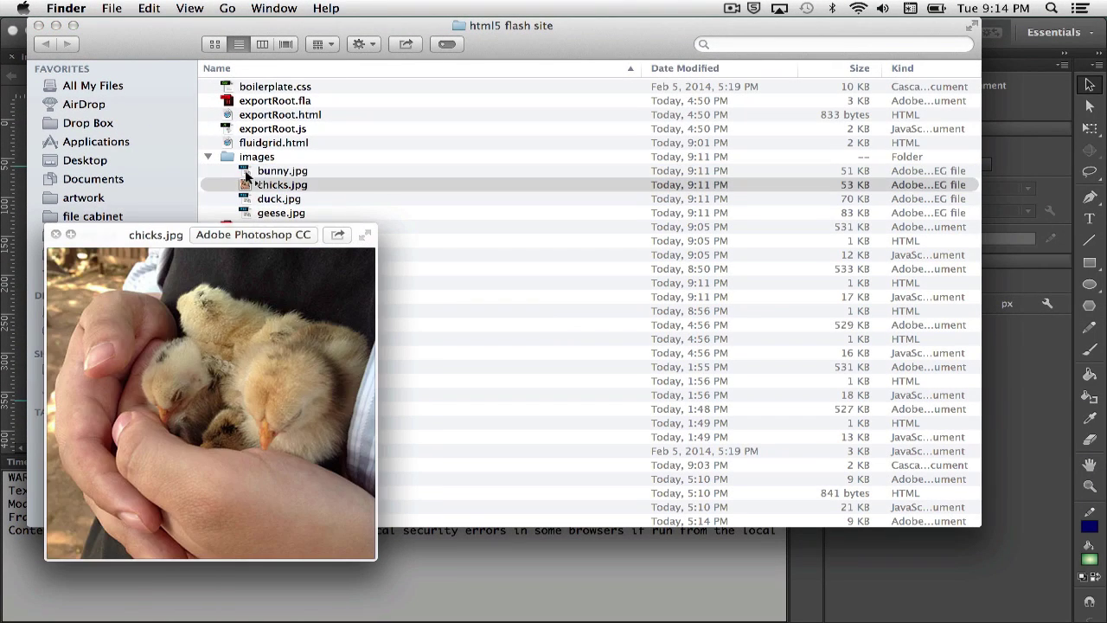
pyautogui.press('Down')
pyautogui.press('Up')
pyautogui.click(731, 8)
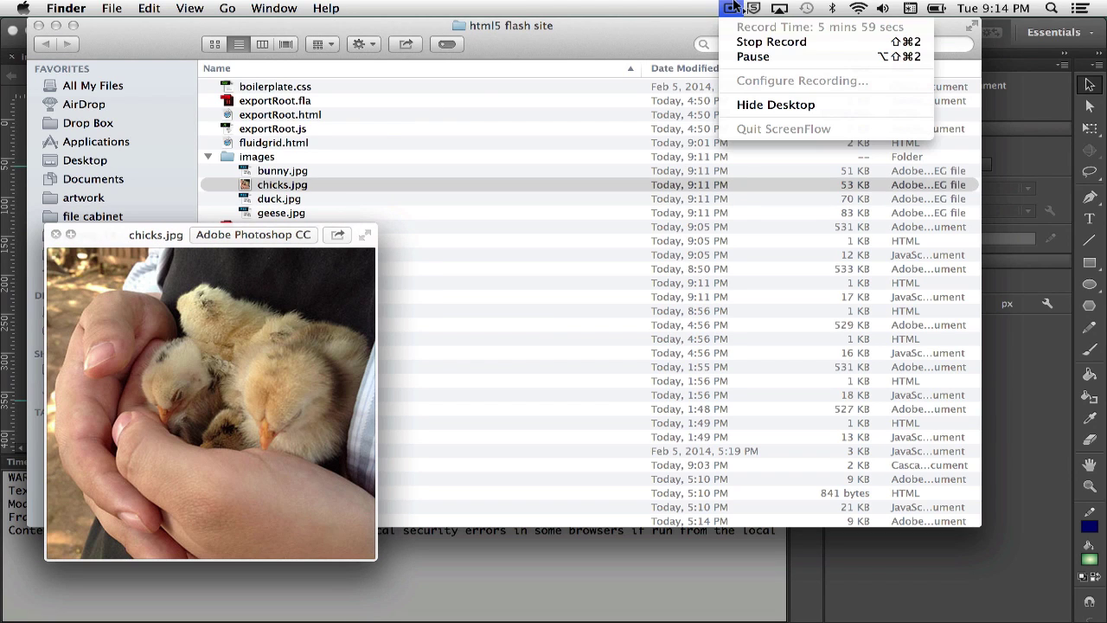
pyautogui.click(744, 49)
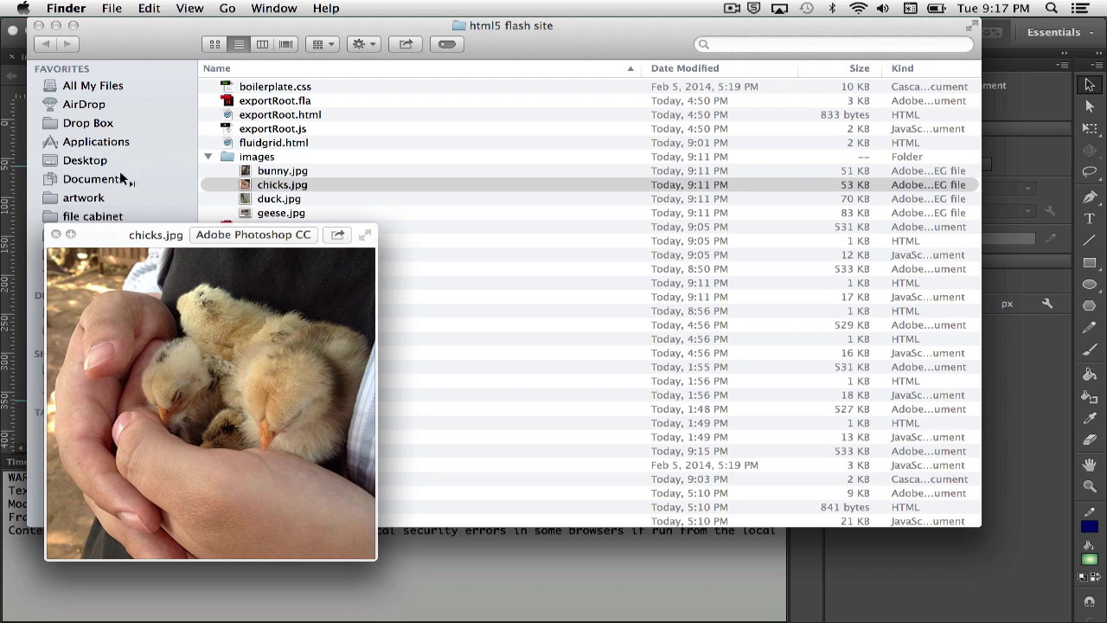
pyautogui.click(55, 234)
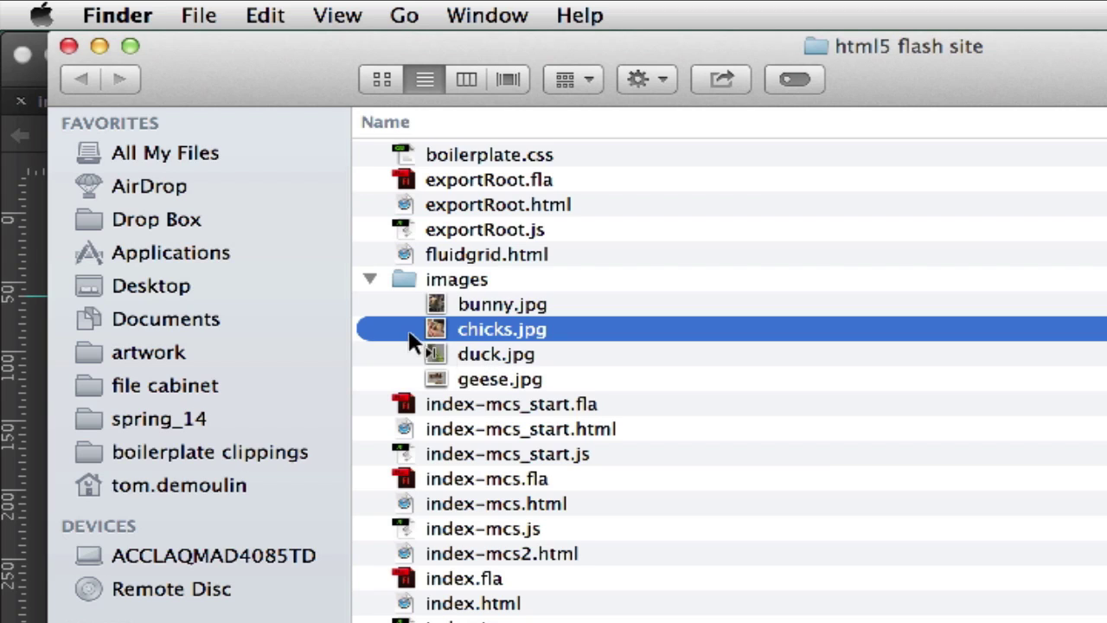
# Collapse images, point out the index-mcs files, then return to index-mcs.fla in Flash.
pyautogui.click(370, 280)
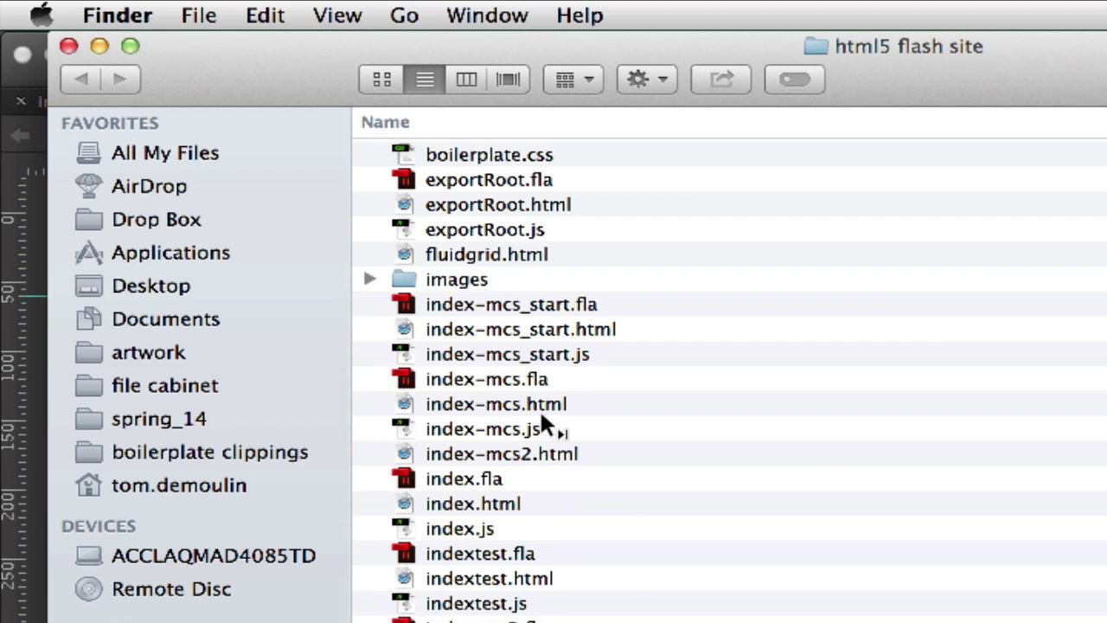
pyautogui.click(514, 383)
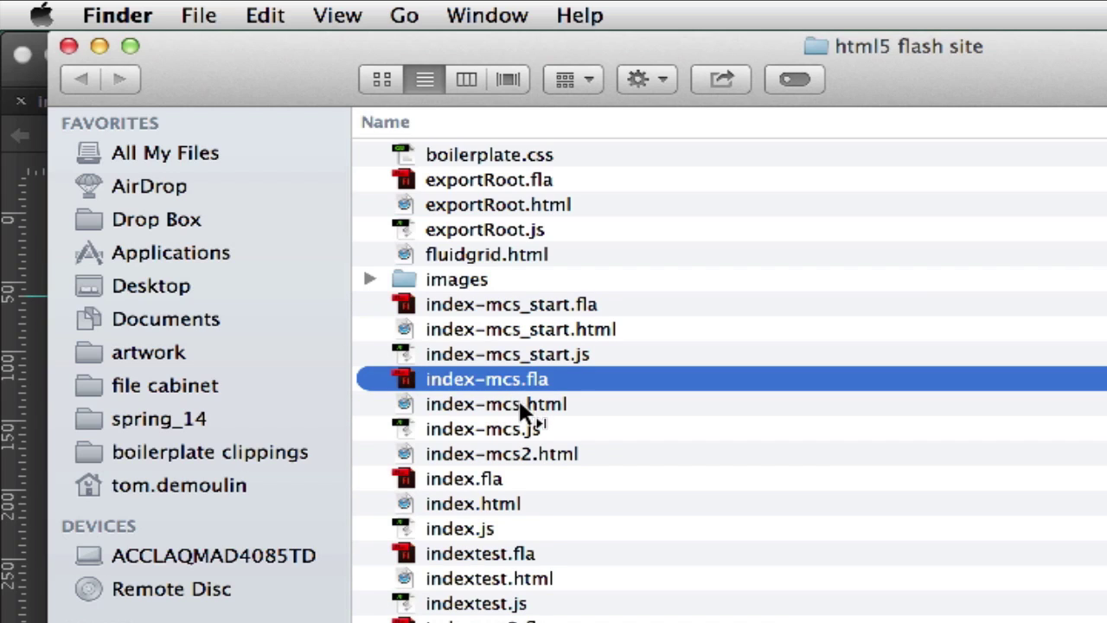
pyautogui.click(522, 405)
pyautogui.click(541, 430)
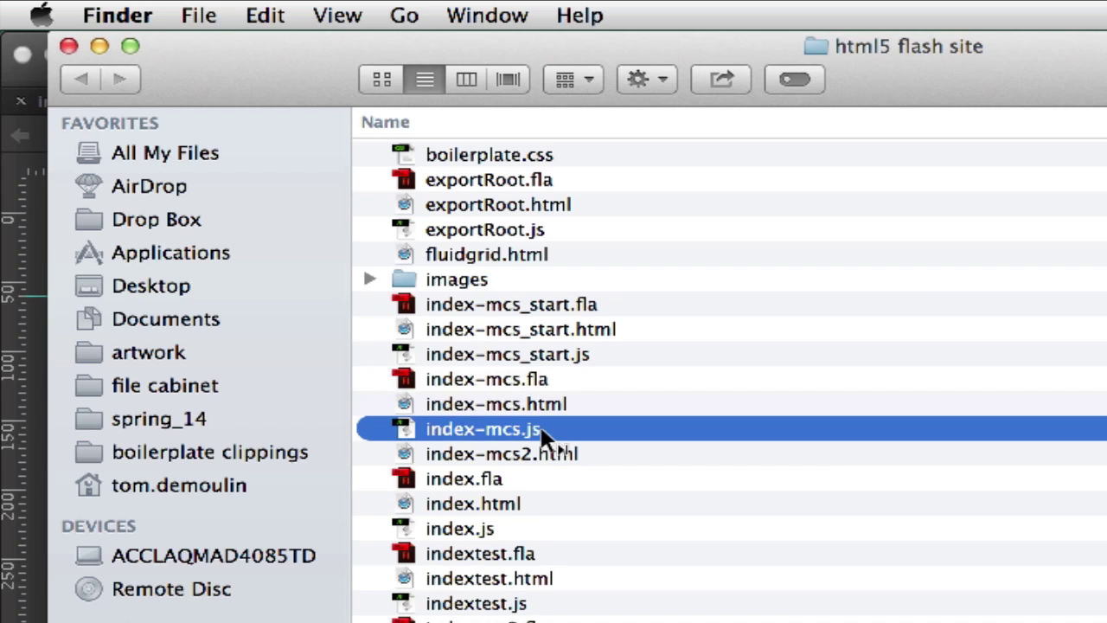
pyautogui.click(449, 285)
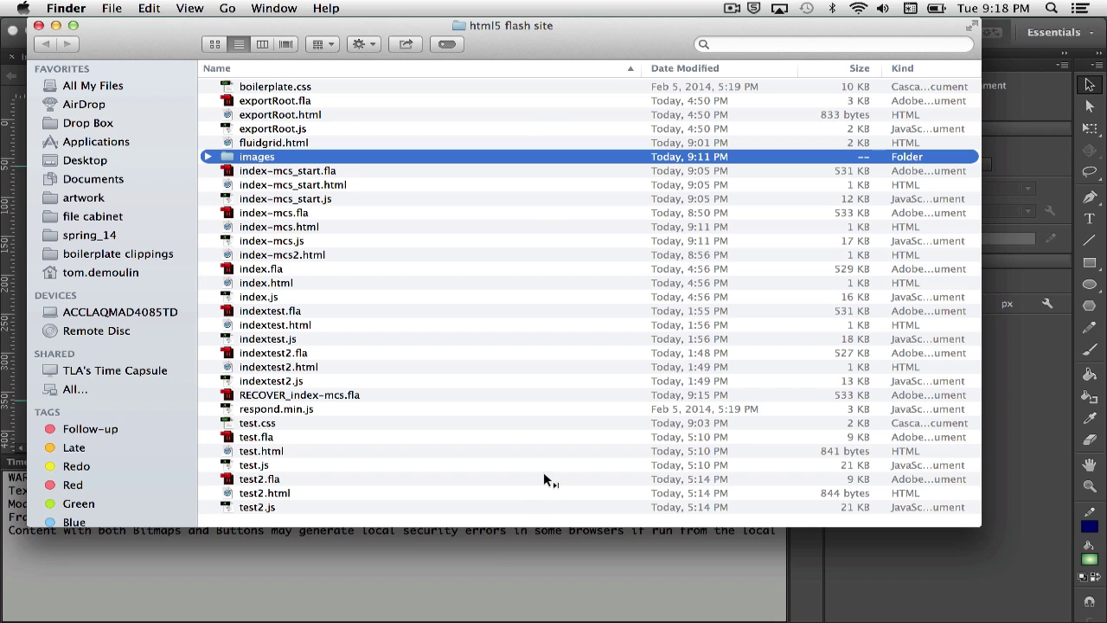
pyautogui.click(533, 545)
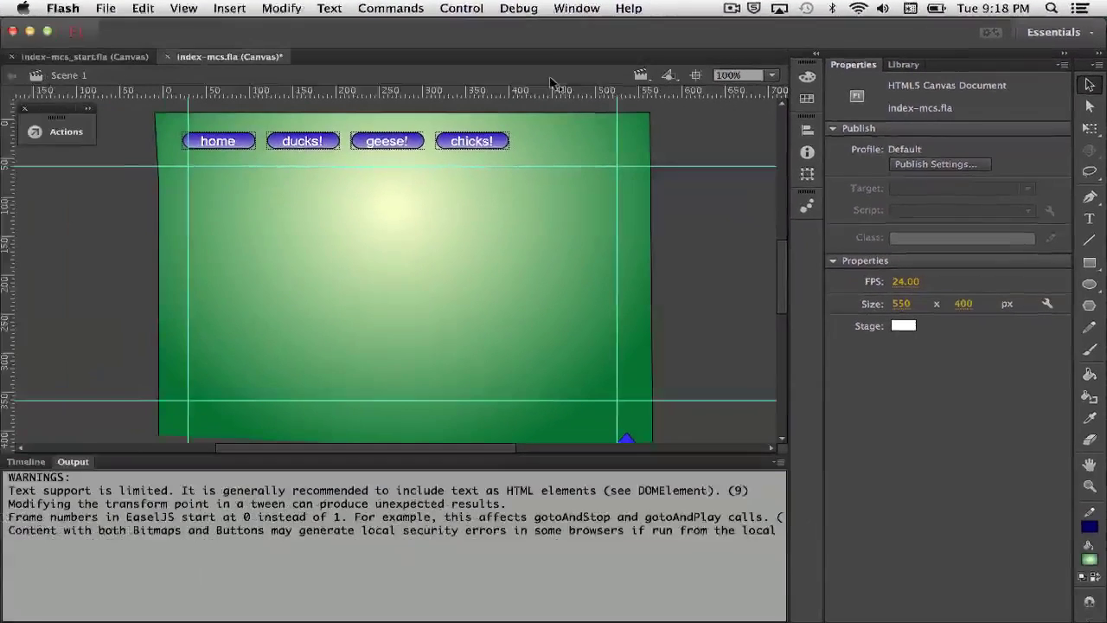
pyautogui.click(577, 9)
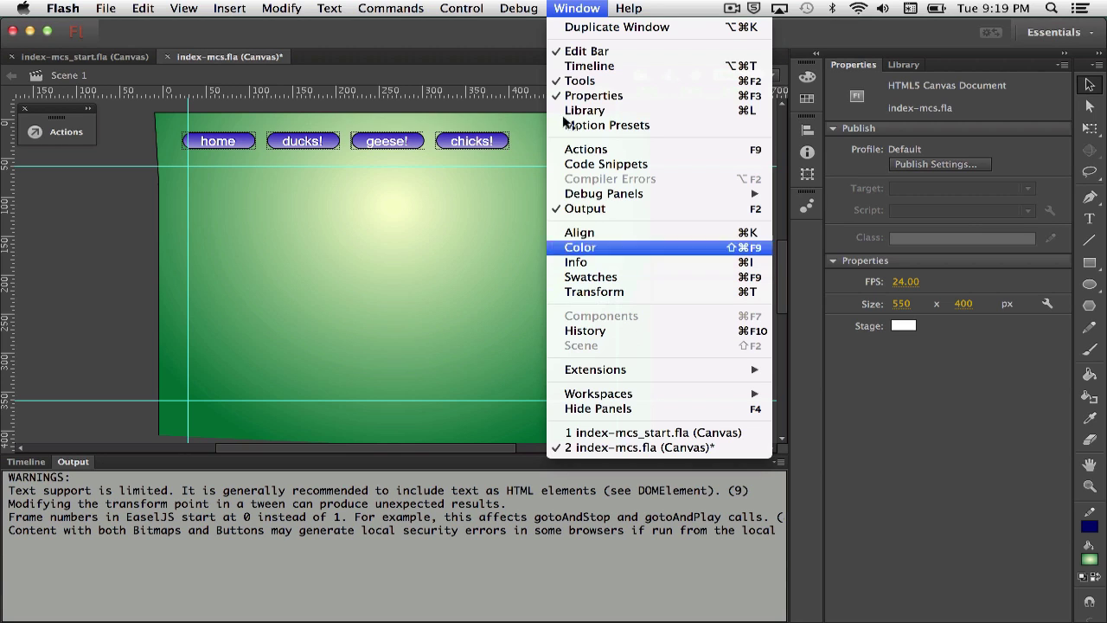
pyautogui.click(574, 11)
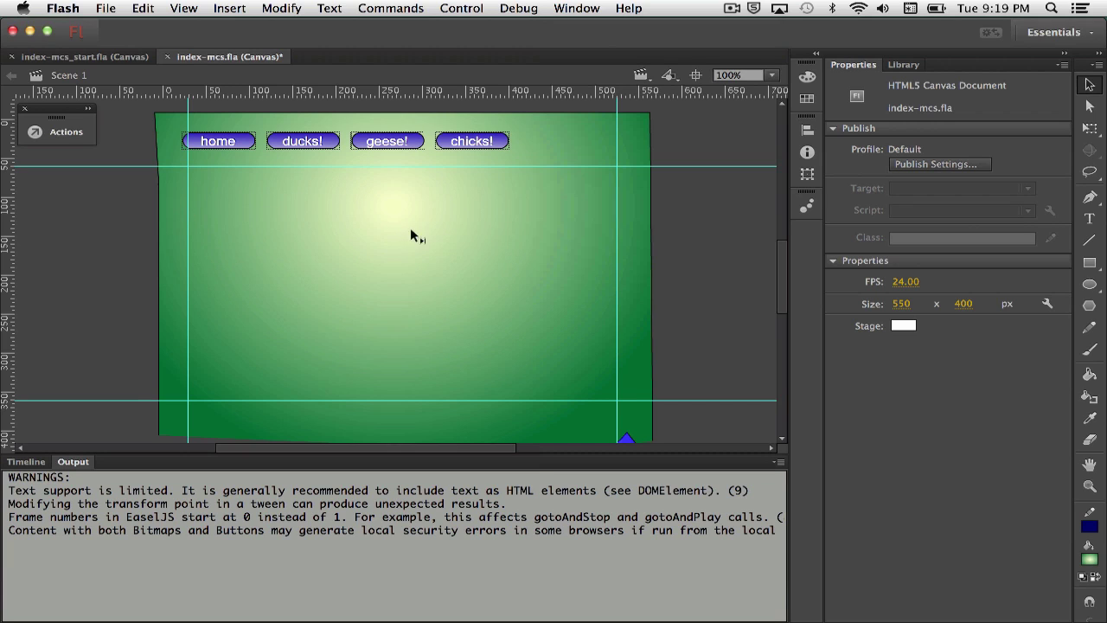
# Publish to Safari with Cmd+Return, then try chicks!, geese!, ducks!, geese! and home.
pyautogui.press('super+Return')
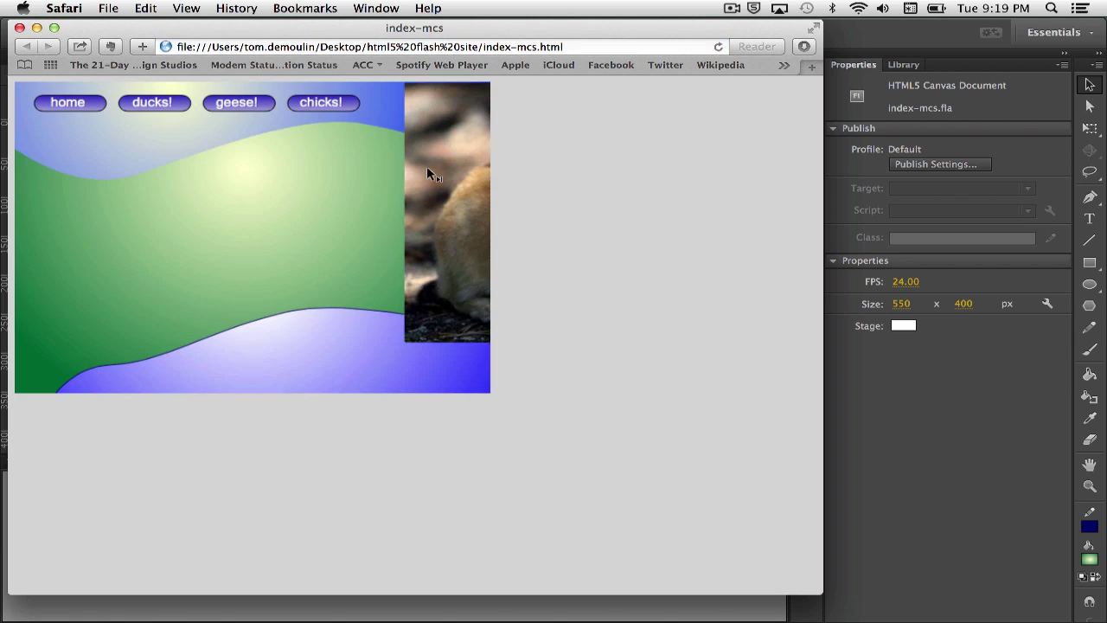
pyautogui.click(330, 100)
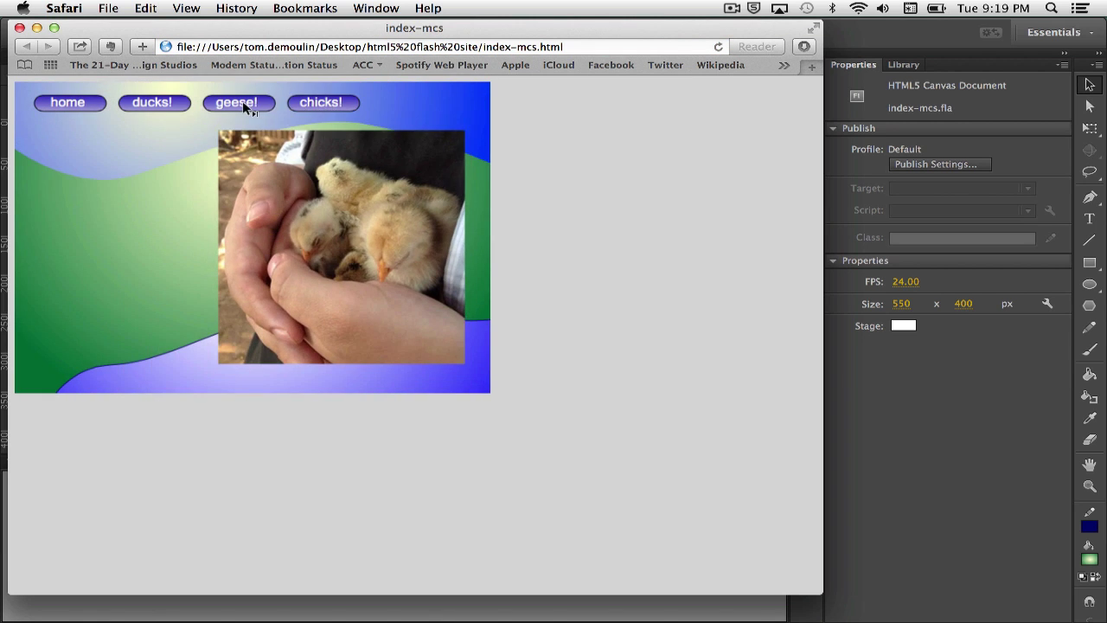
pyautogui.click(242, 101)
pyautogui.click(170, 104)
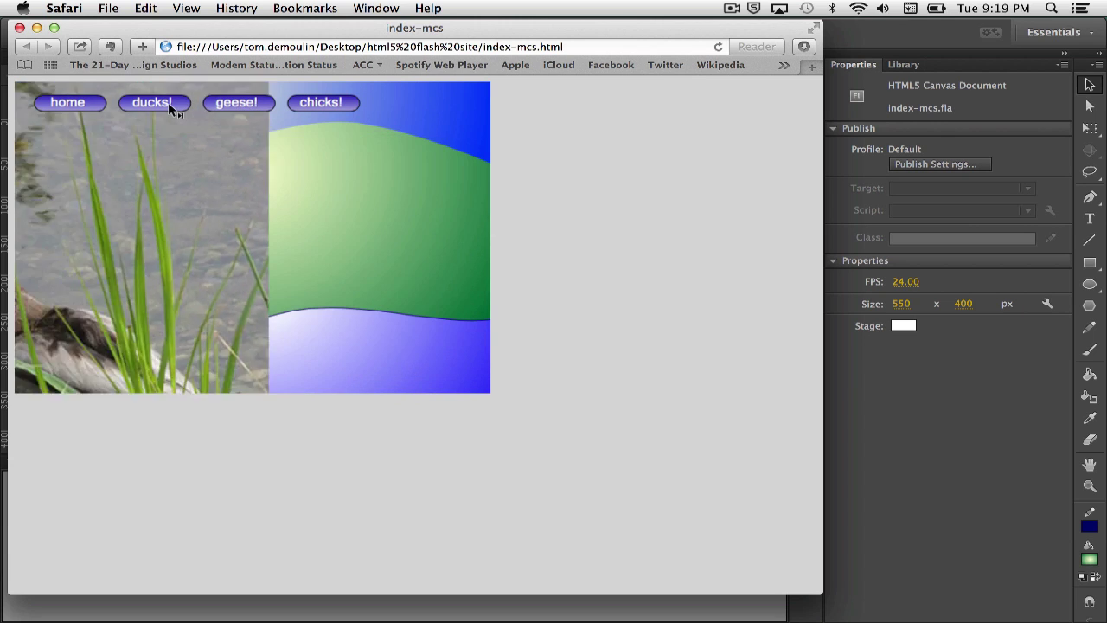
pyautogui.click(253, 107)
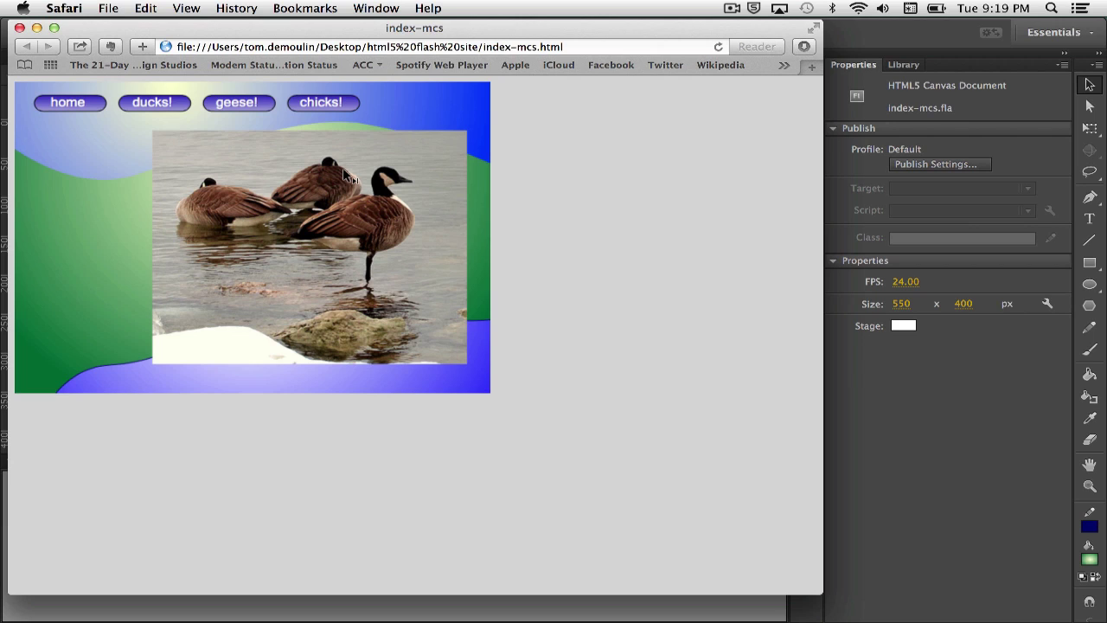
pyautogui.click(80, 102)
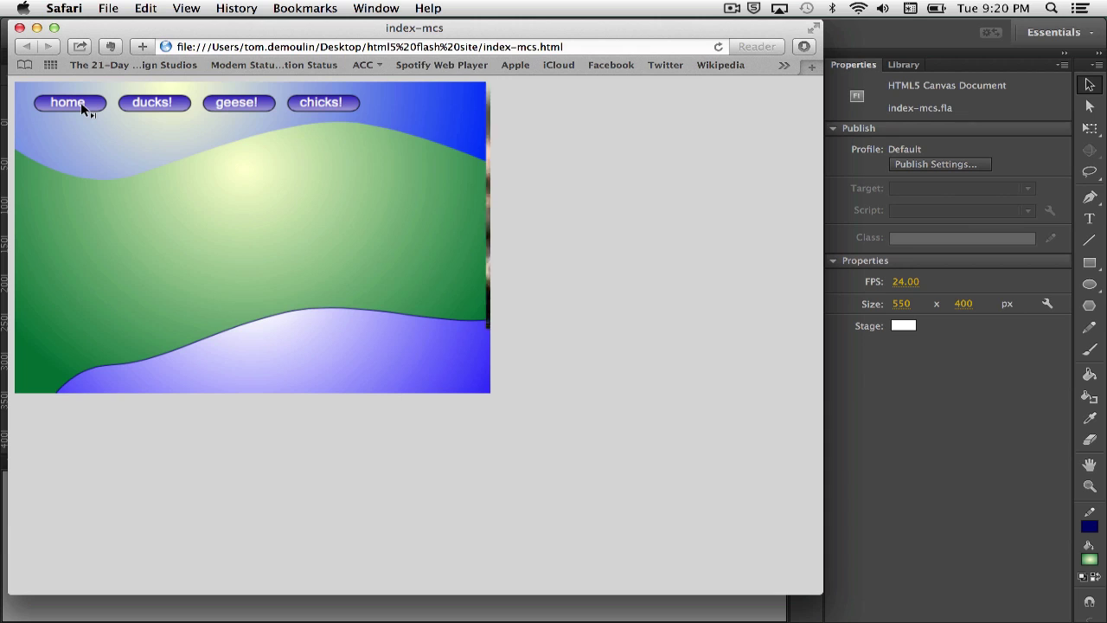
pyautogui.moveTo(408, 149)
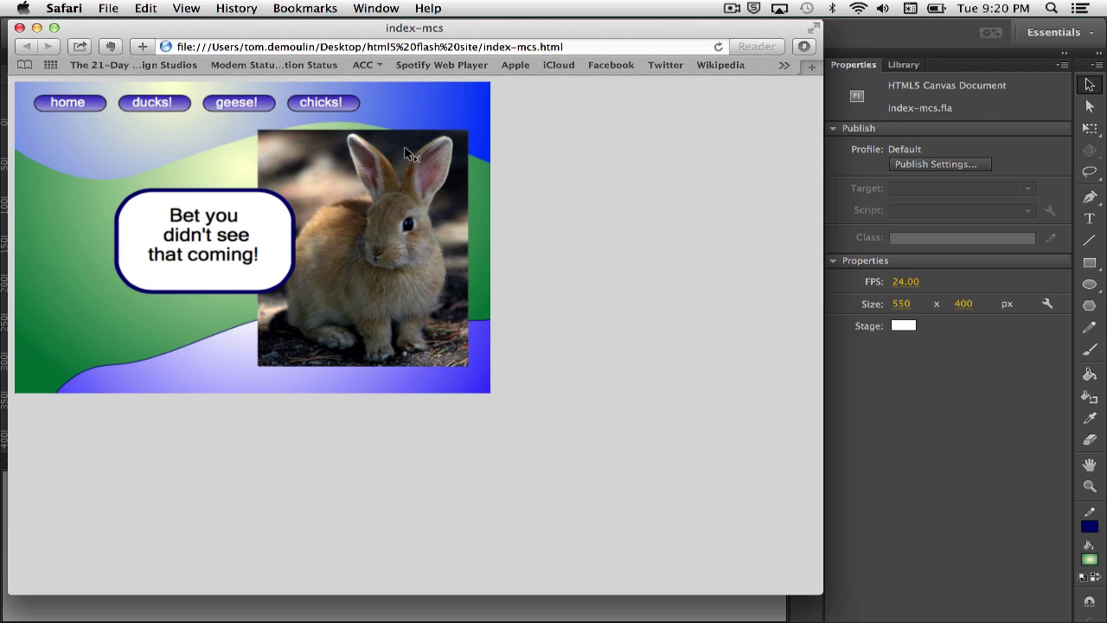